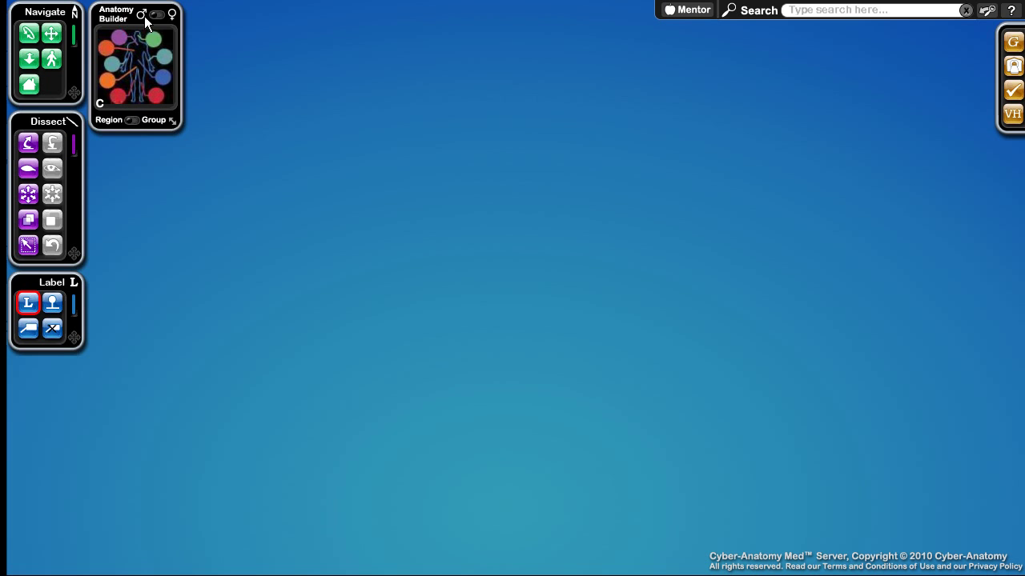
# - Move the Anatomy Builder panel down and enlarge it into the full region diagram with each region's systems
pyautogui.moveTo(144, 16); pyautogui.dragTo(160, 35)
pyautogui.moveTo(185, 142); pyautogui.dragTo(529, 486)
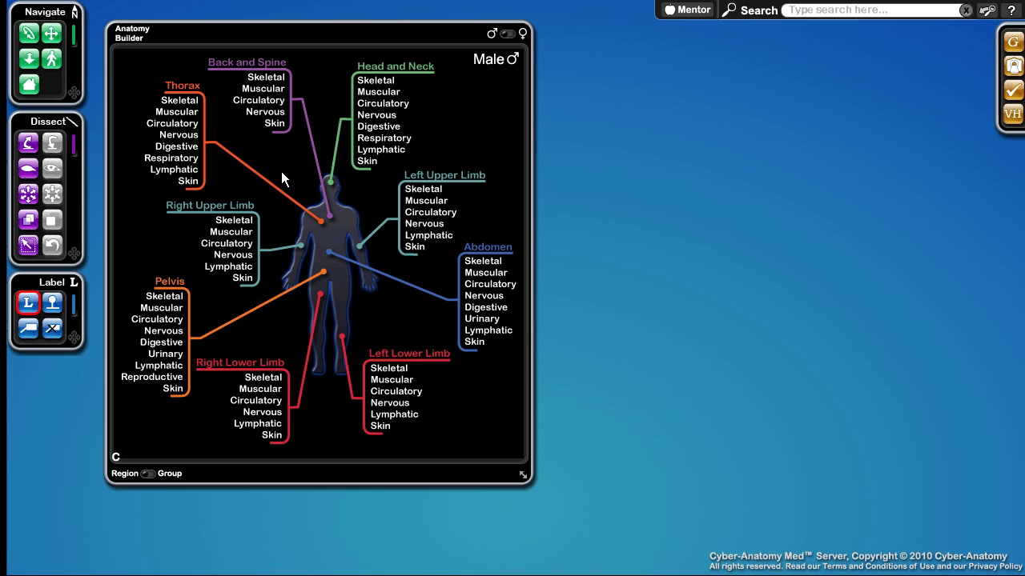
# - Load the Left Upper Limb skeleton, collapse the chooser, and turn the arm to view it from behind
pyautogui.click(427, 189)
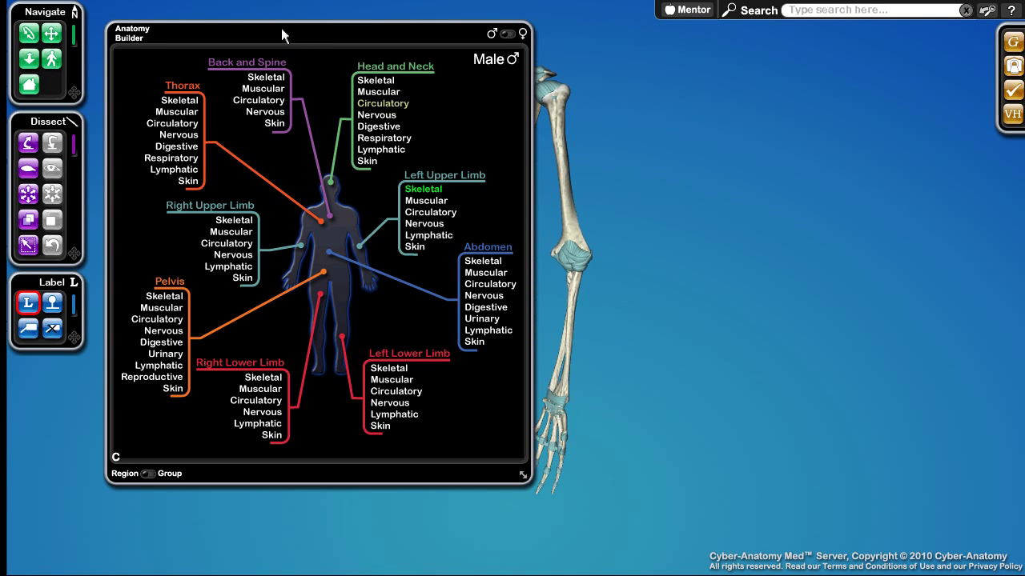
pyautogui.click(518, 474)
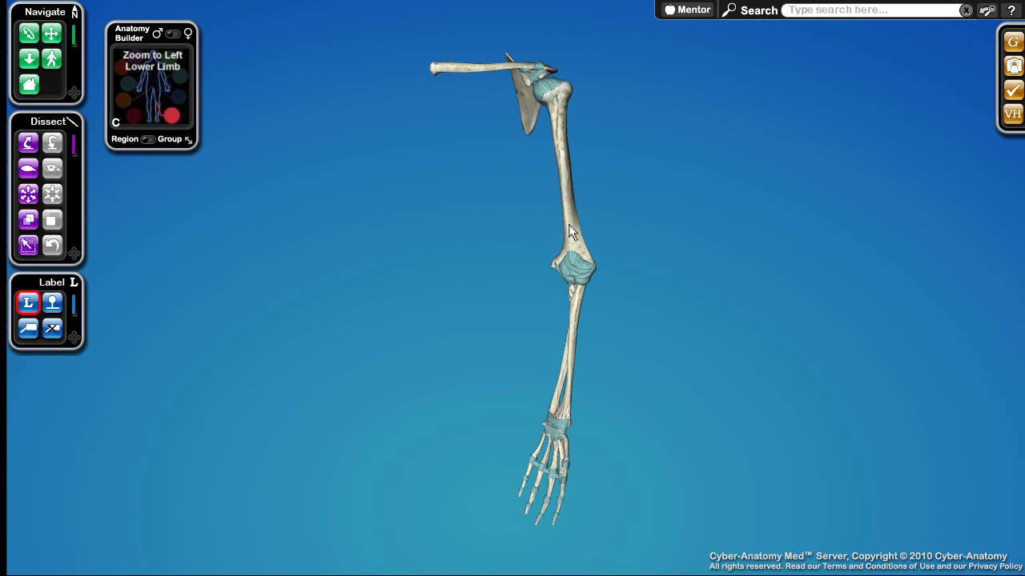
pyautogui.moveTo(570, 231); pyautogui.dragTo(338, 101)
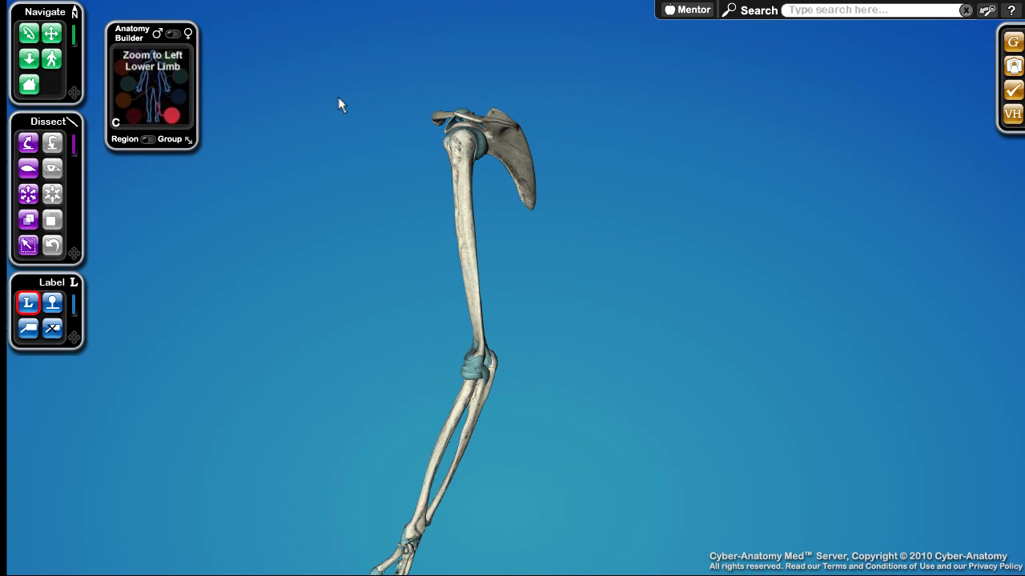
# - Pan and zoom along the arm from the wrist and hand up past the elbow to the humerus and scapula
pyautogui.click(469, 428)
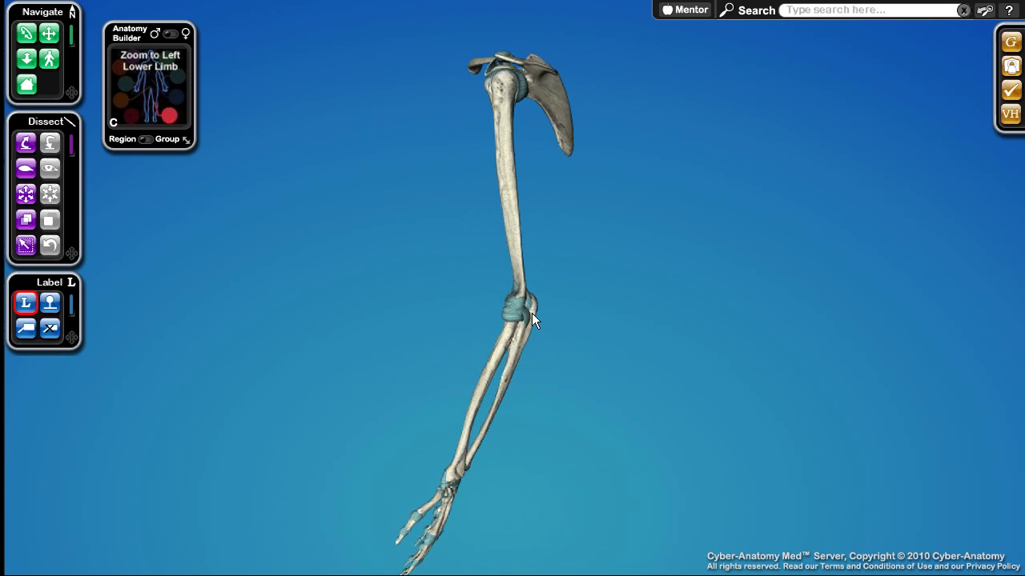
pyautogui.moveTo(452, 479)
pyautogui.mouseDown(button='middle')
pyautogui.moveTo(454, 391)
pyautogui.moveTo(370, 264)
pyautogui.moveTo(748, 287)
pyautogui.moveTo(603, 262)
pyautogui.mouseUp(button='middle')
pyautogui.click(604, 264)
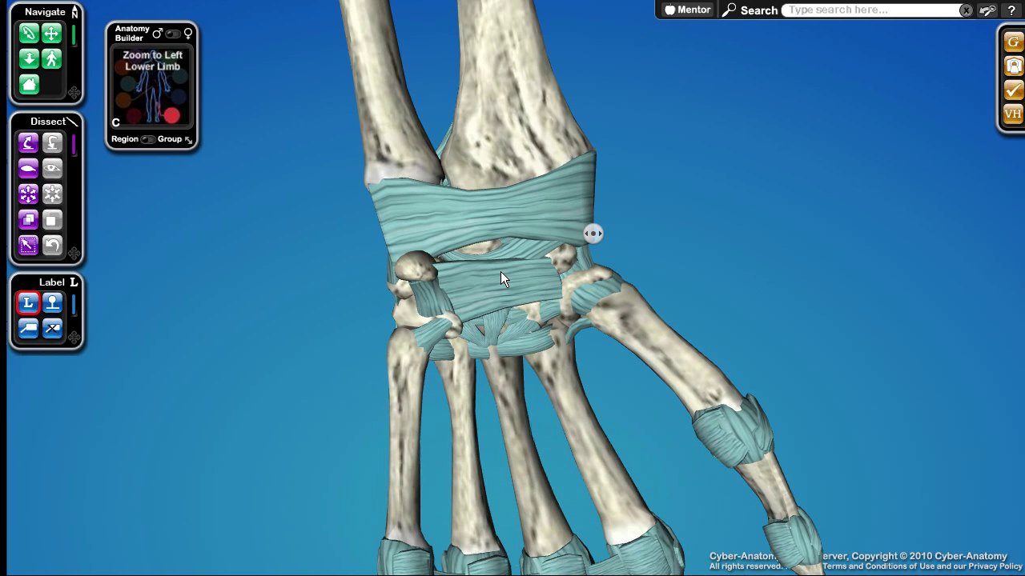
pyautogui.scroll(-5, 499, 262)
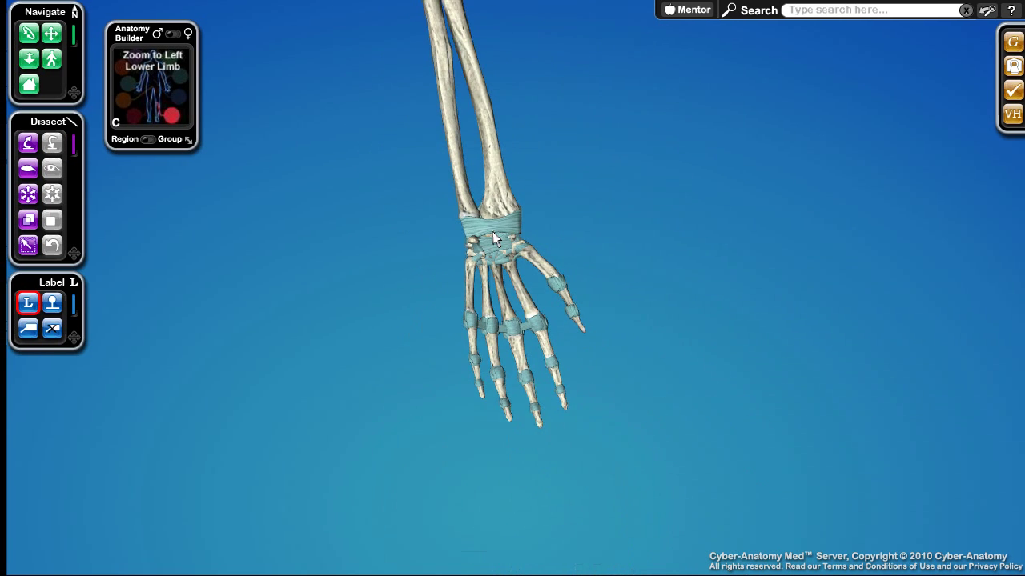
pyautogui.moveTo(497, 128); pyautogui.dragTo(437, 280, button='middle')
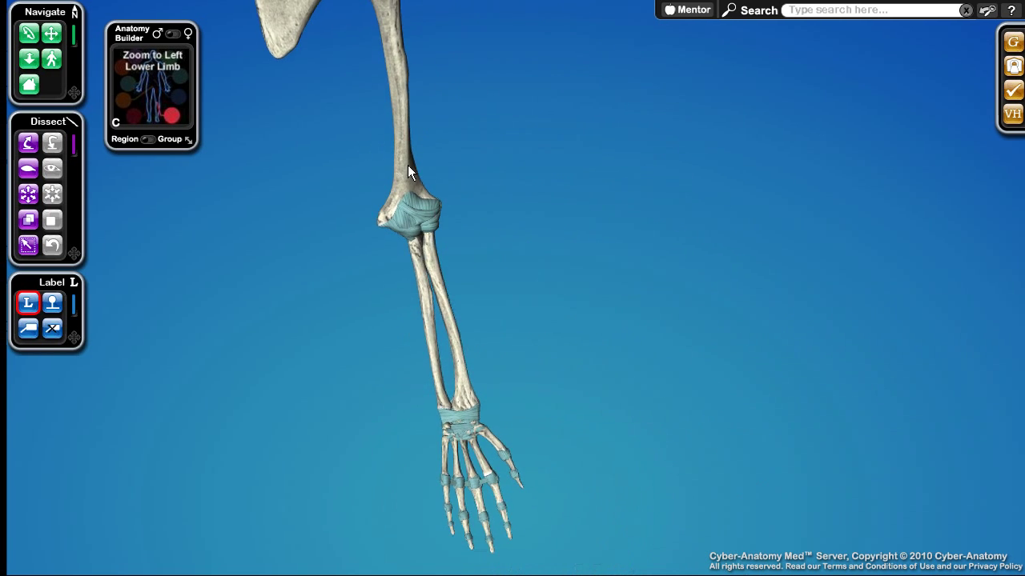
pyautogui.moveTo(404, 160); pyautogui.dragTo(445, 232, button='middle')
pyautogui.scroll(-4, 442, 225)
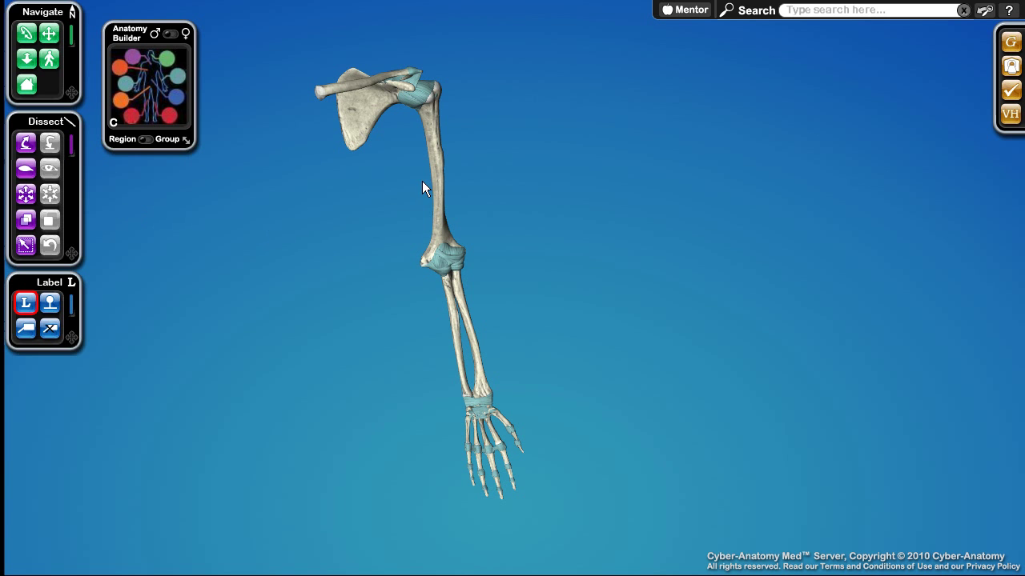
pyautogui.moveTo(441, 196); pyautogui.dragTo(410, 169)
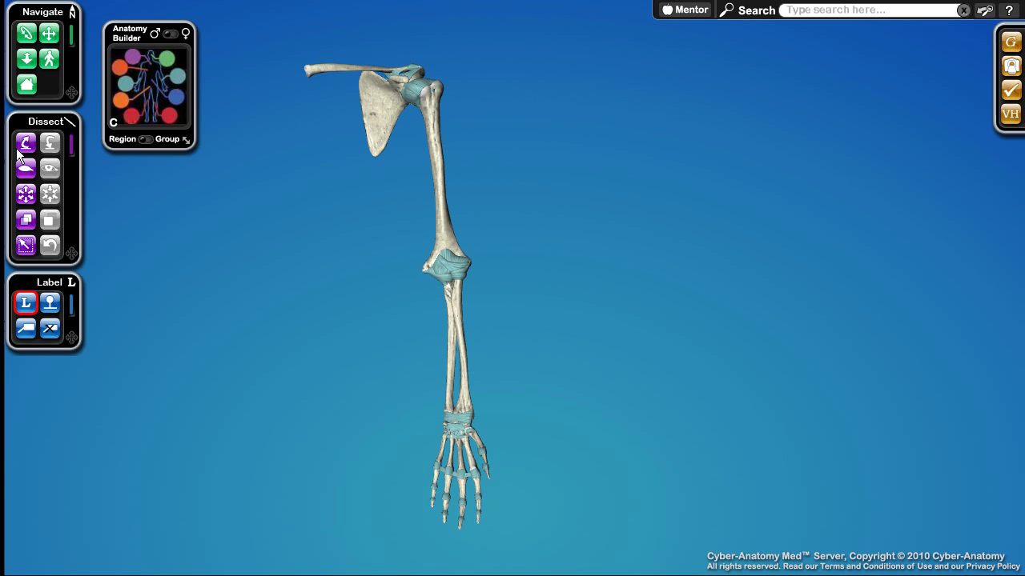
pyautogui.click(25, 145)
pyautogui.click(435, 177)
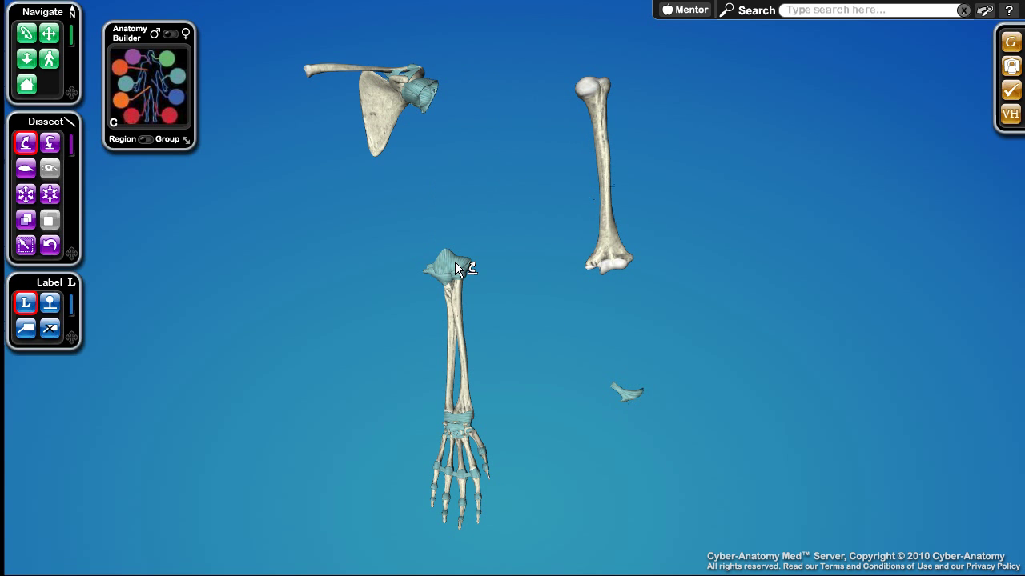
pyautogui.click(454, 419)
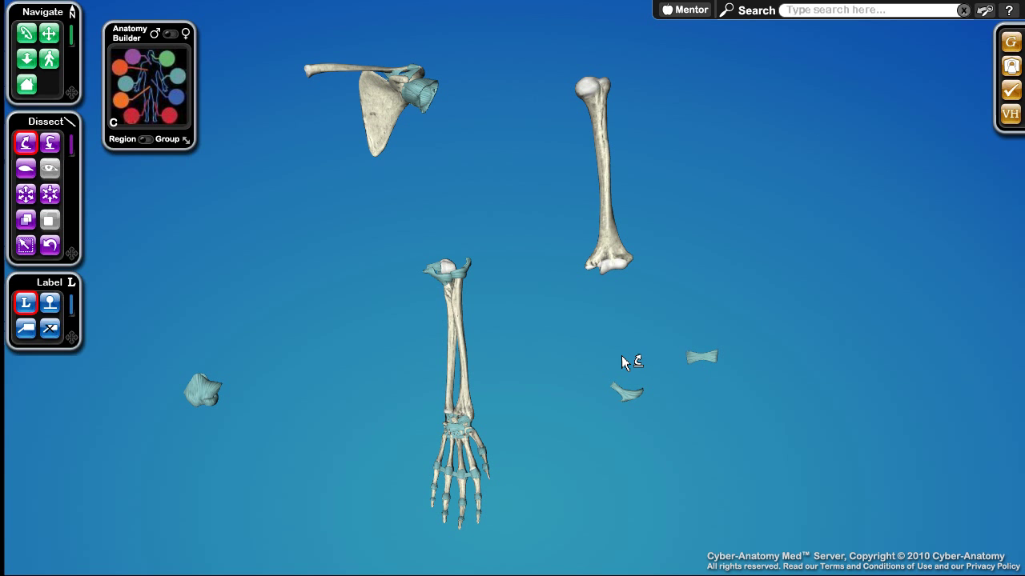
pyautogui.click(24, 305)
pyautogui.click(50, 197)
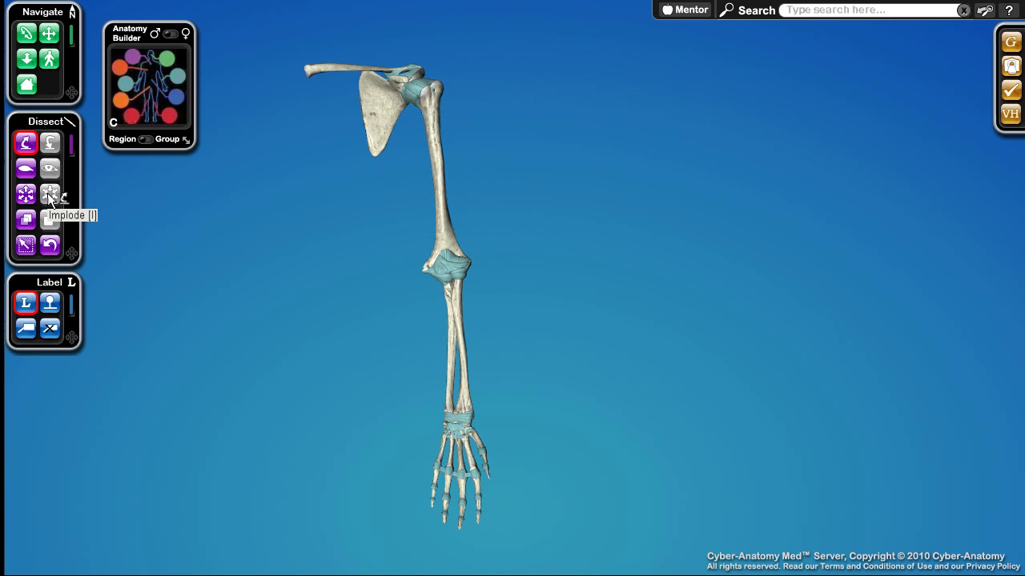
pyautogui.click(26, 172)
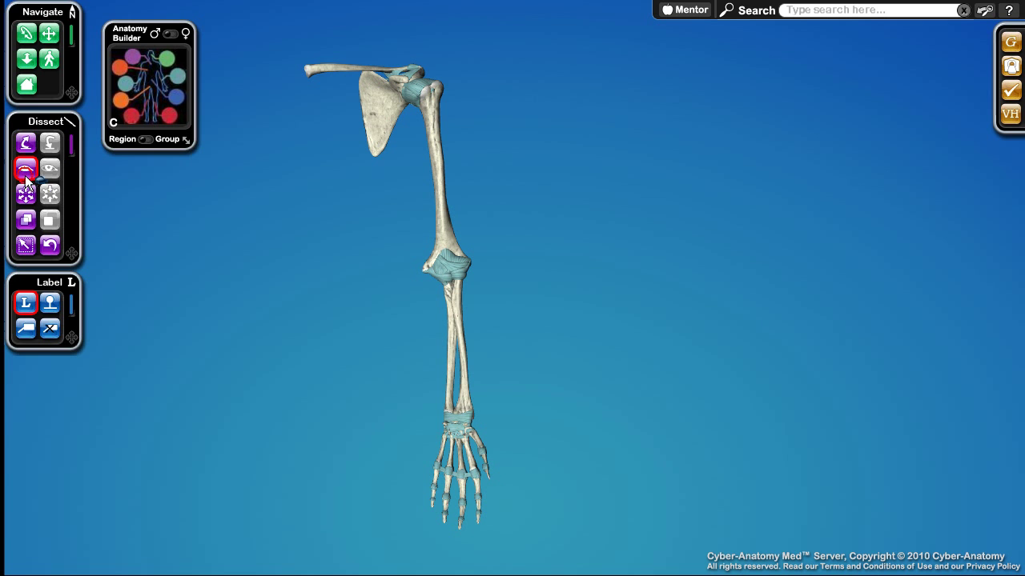
pyautogui.click(464, 361)
pyautogui.click(453, 417)
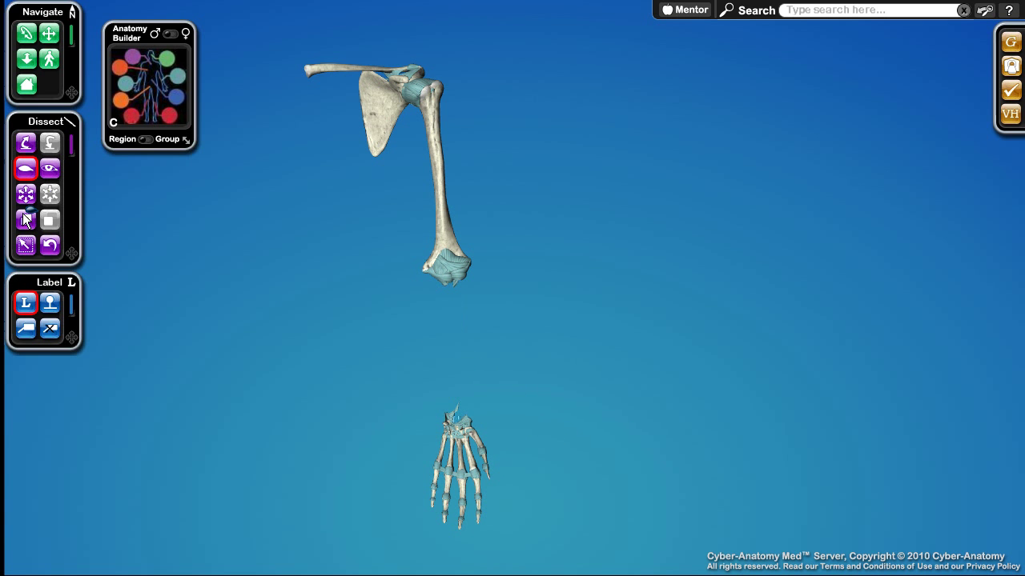
pyautogui.click(48, 170)
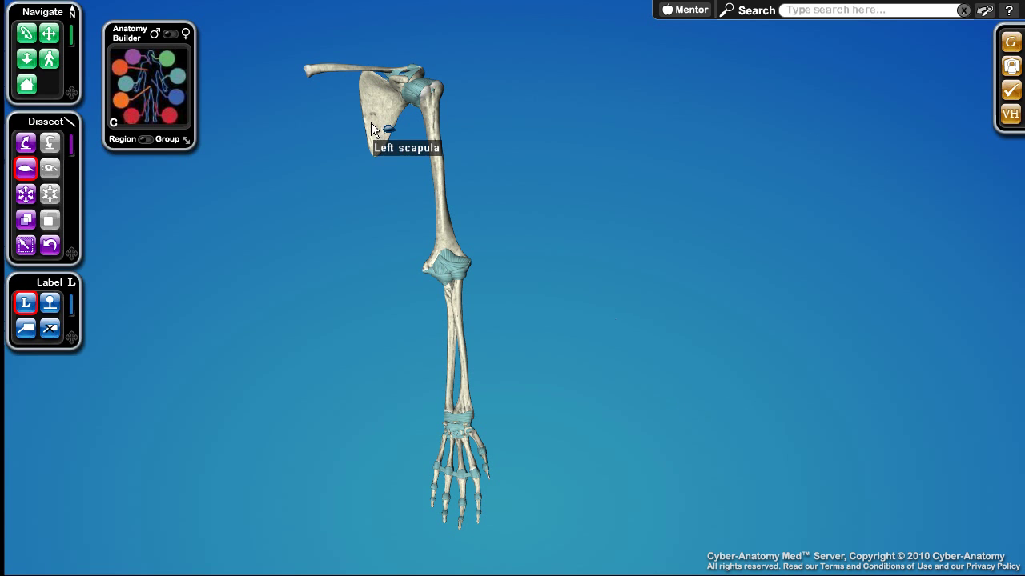
# - Peel the left scapula away from the arm, then isolate and zoom in on it alone
pyautogui.click(26, 142)
pyautogui.moveTo(370, 129); pyautogui.dragTo(887, 201)
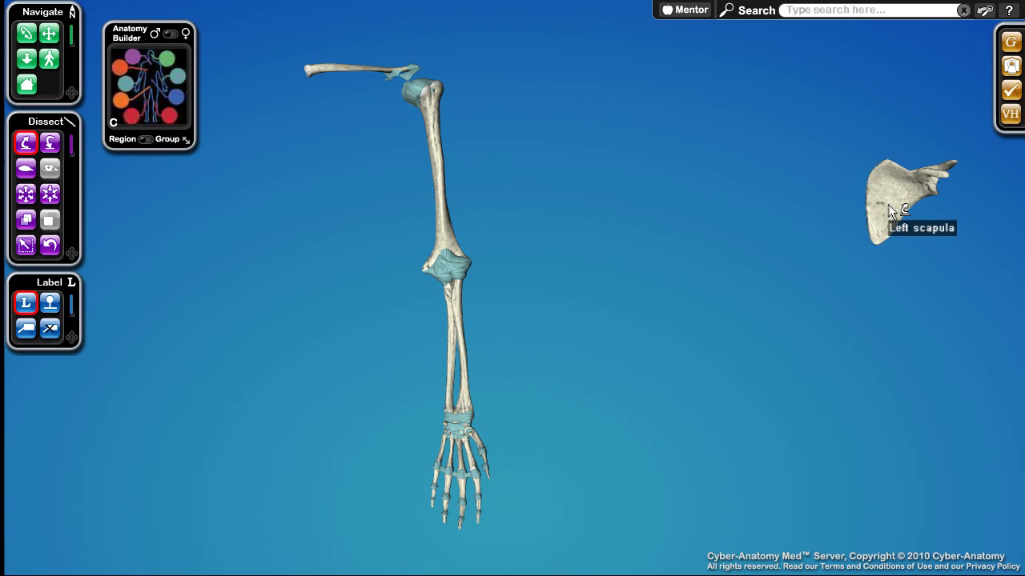
pyautogui.click(30, 147)
pyautogui.moveTo(886, 199); pyautogui.dragTo(532, 253, button='right')
pyautogui.doubleClick(532, 253)
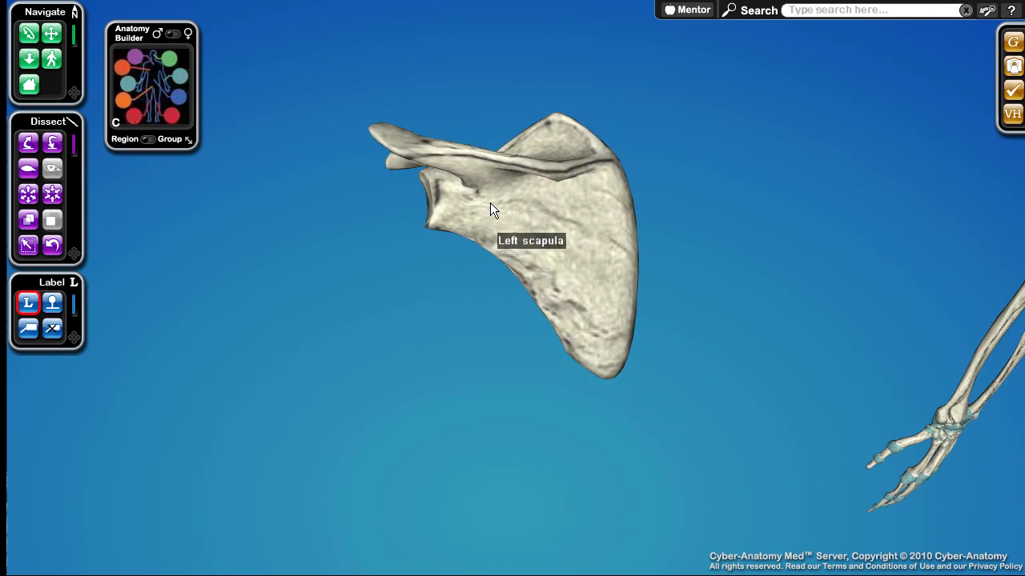
pyautogui.moveTo(497, 233)
pyautogui.mouseDown()
pyautogui.moveTo(491, 224)
pyautogui.moveTo(505, 222)
pyautogui.moveTo(478, 226)
pyautogui.mouseUp()
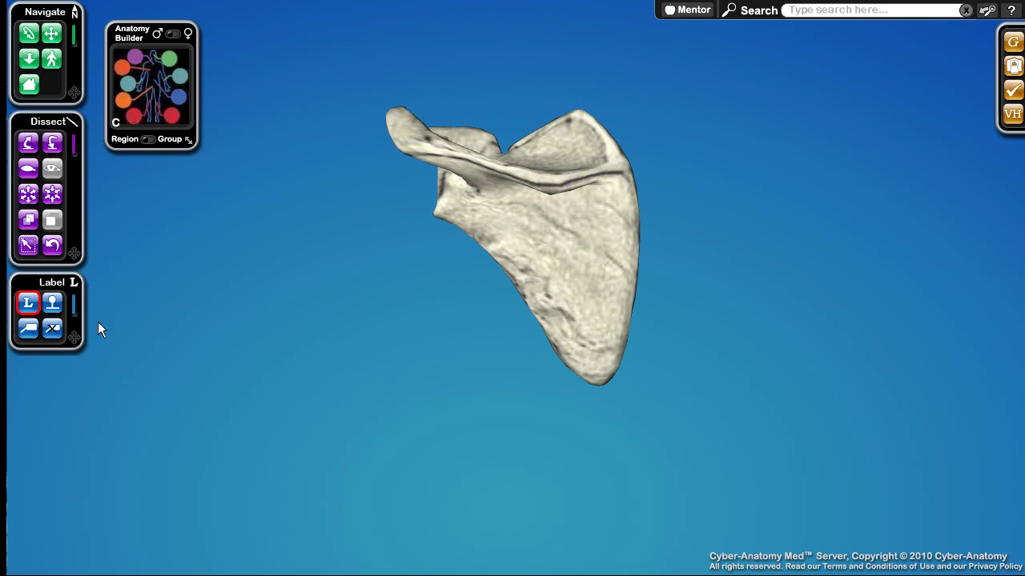
# - Show the landmark pins on the isolated left scapula
pyautogui.click(52, 304)
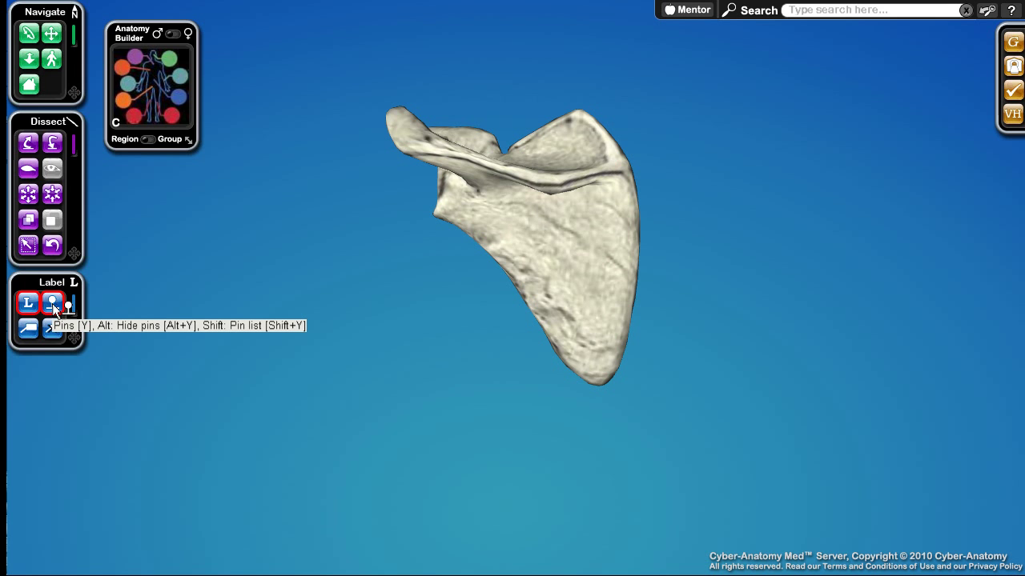
pyautogui.click(540, 276)
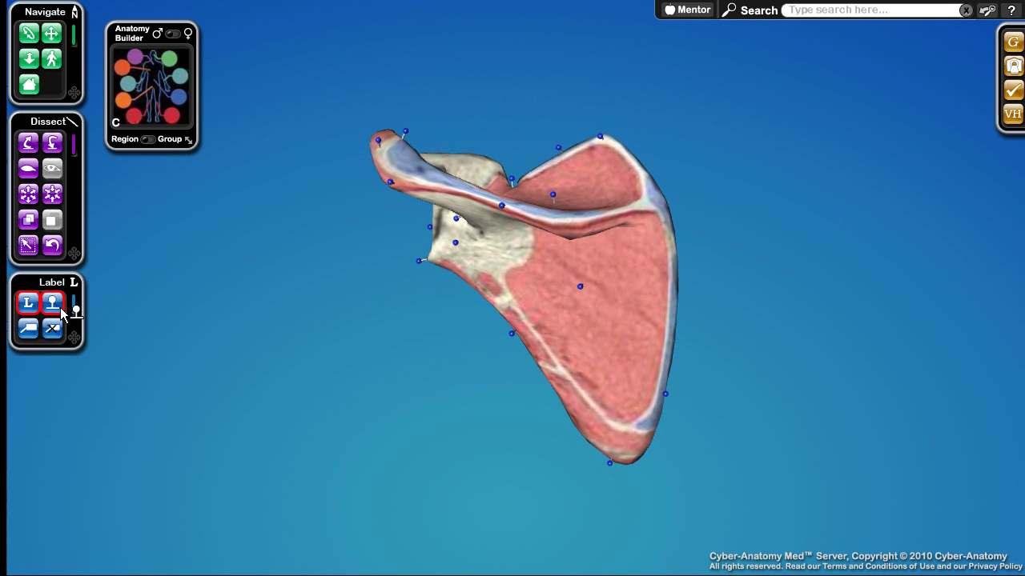
pyautogui.click(54, 304)
# - Rotate the scapula through an edge-on view back to face-on, centred in the view
pyautogui.moveTo(782, 247); pyautogui.dragTo(556, 262)
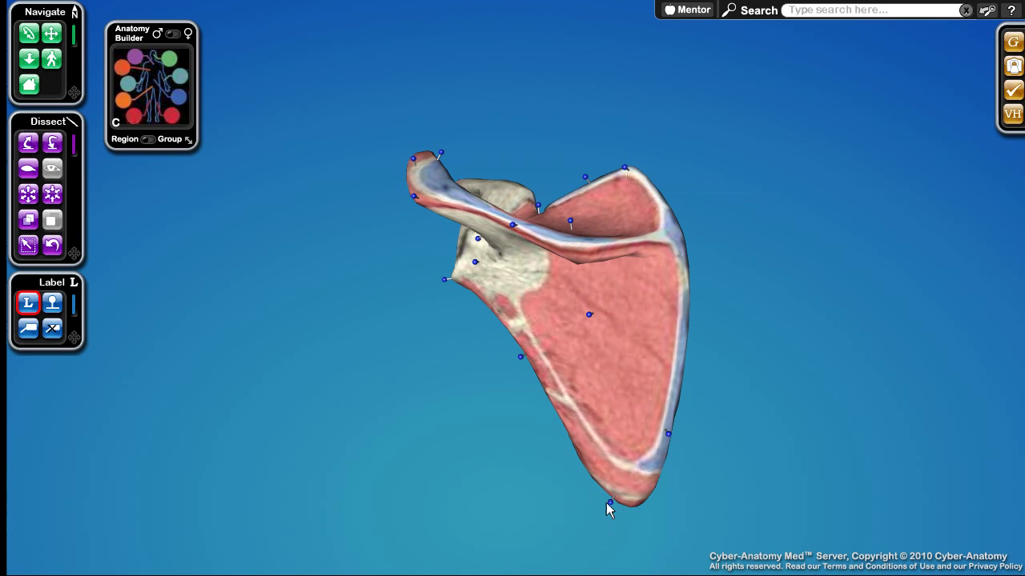
pyautogui.moveTo(609, 502)
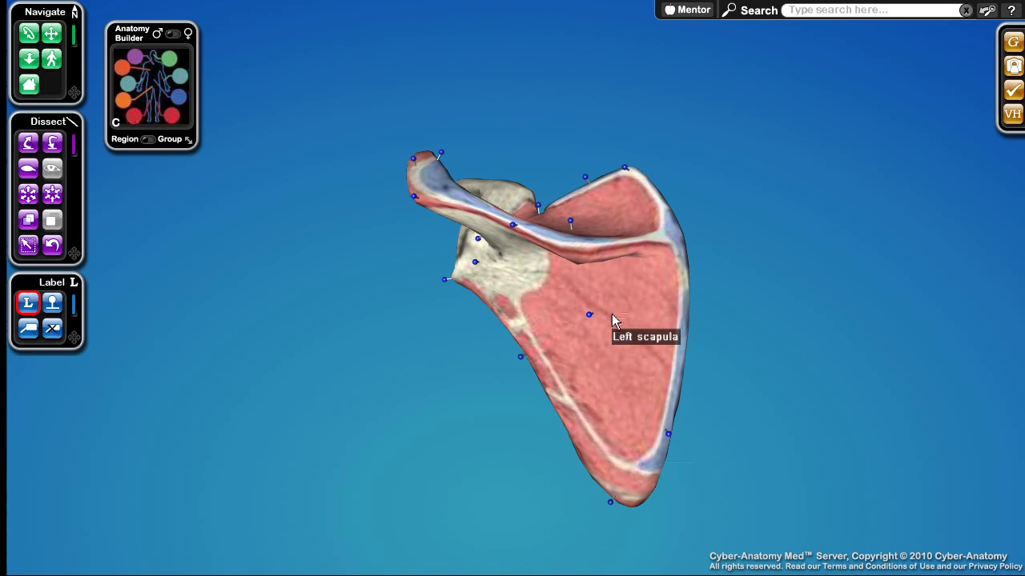
pyautogui.moveTo(613, 322); pyautogui.dragTo(639, 310)
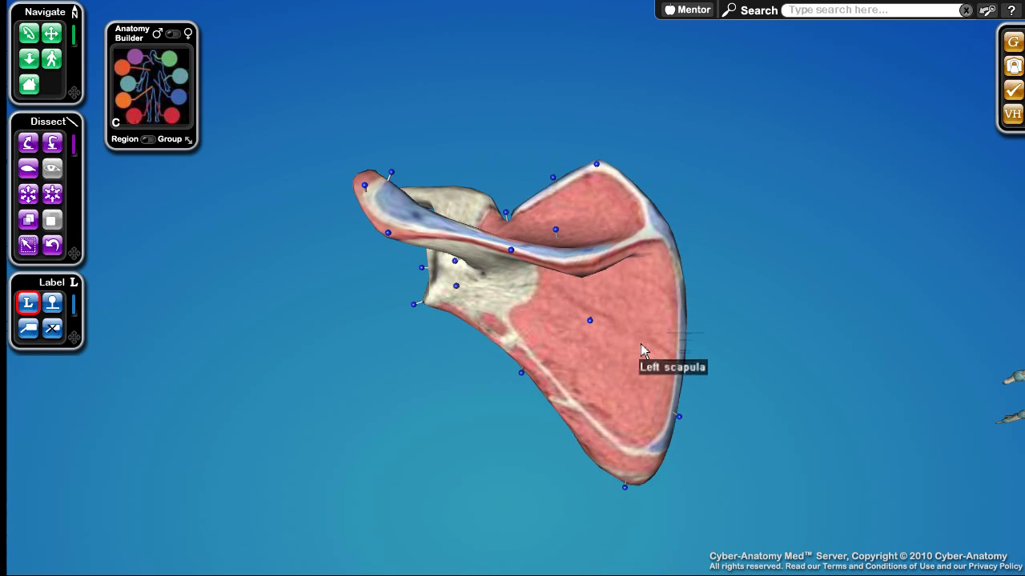
pyautogui.moveTo(643, 352)
pyautogui.mouseDown()
pyautogui.moveTo(645, 360)
pyautogui.moveTo(640, 350)
pyautogui.mouseUp()
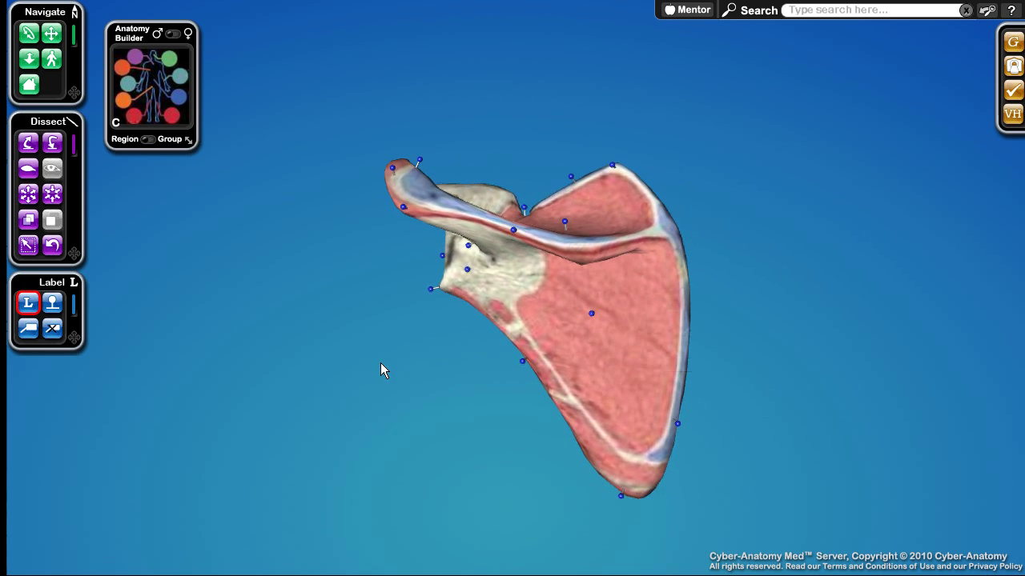
pyautogui.moveTo(551, 323)
pyautogui.mouseDown()
pyautogui.moveTo(534, 315)
pyautogui.moveTo(546, 323)
pyautogui.mouseUp()
pyautogui.scroll(2, 545, 304)
pyautogui.scroll(-2, 545, 304)
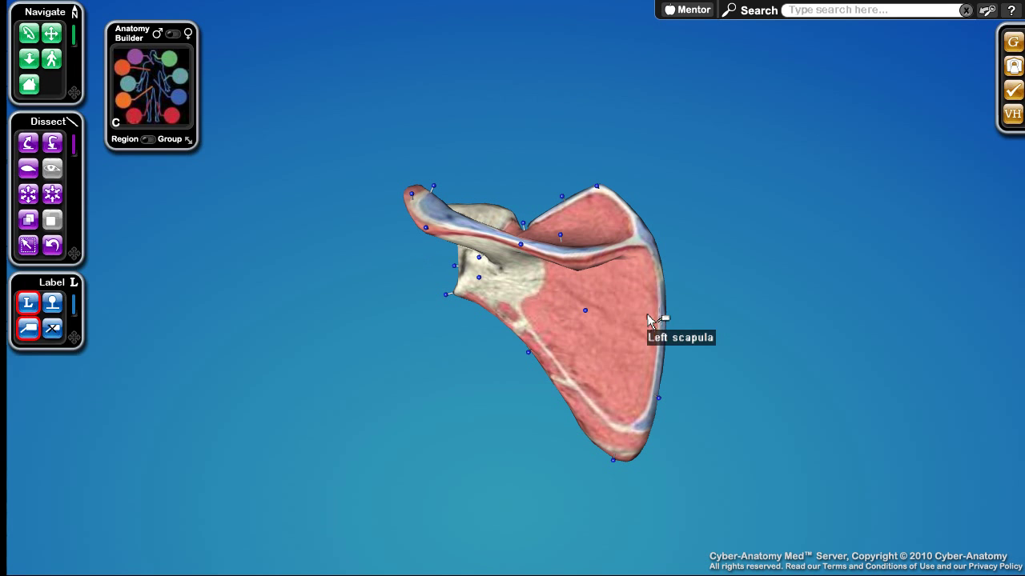
# - Add labels for Left scapula, Superior angle, Left suprascapular notch and Lateral border proper of scapula
pyautogui.moveTo(649, 320); pyautogui.dragTo(806, 201)
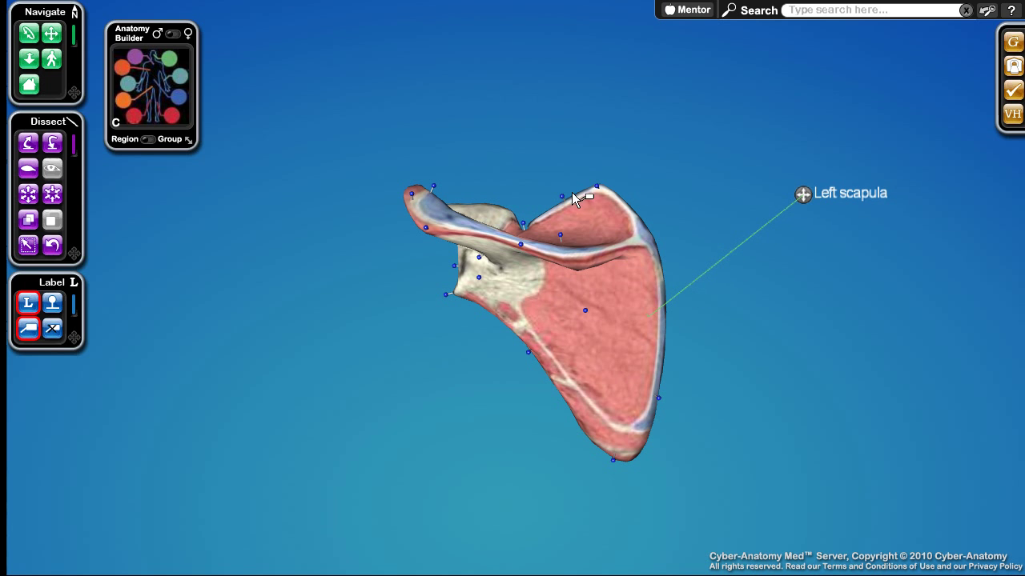
pyautogui.moveTo(598, 188); pyautogui.dragTo(649, 87)
pyautogui.moveTo(525, 228); pyautogui.dragTo(454, 89)
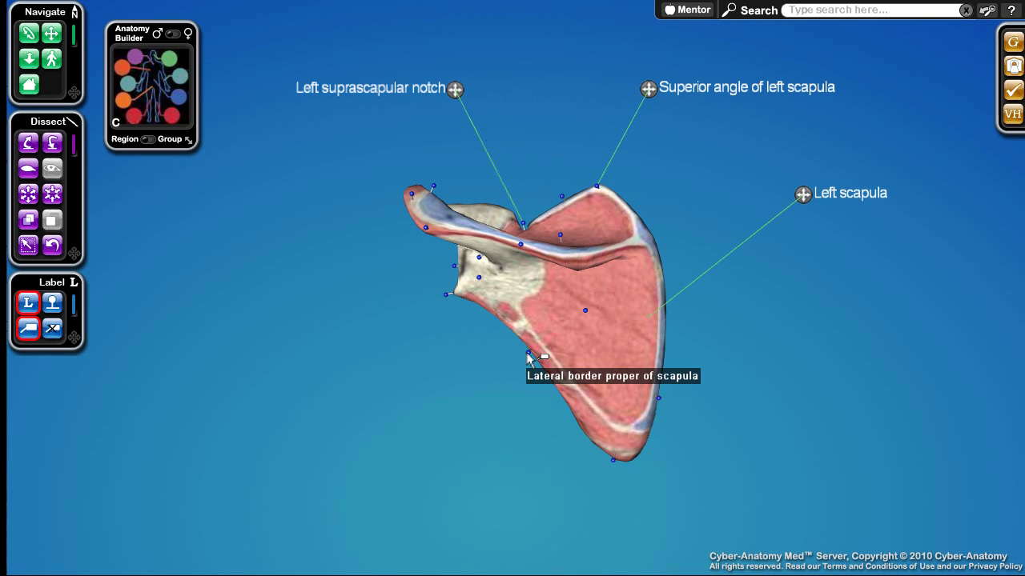
pyautogui.moveTo(526, 358); pyautogui.dragTo(411, 432)
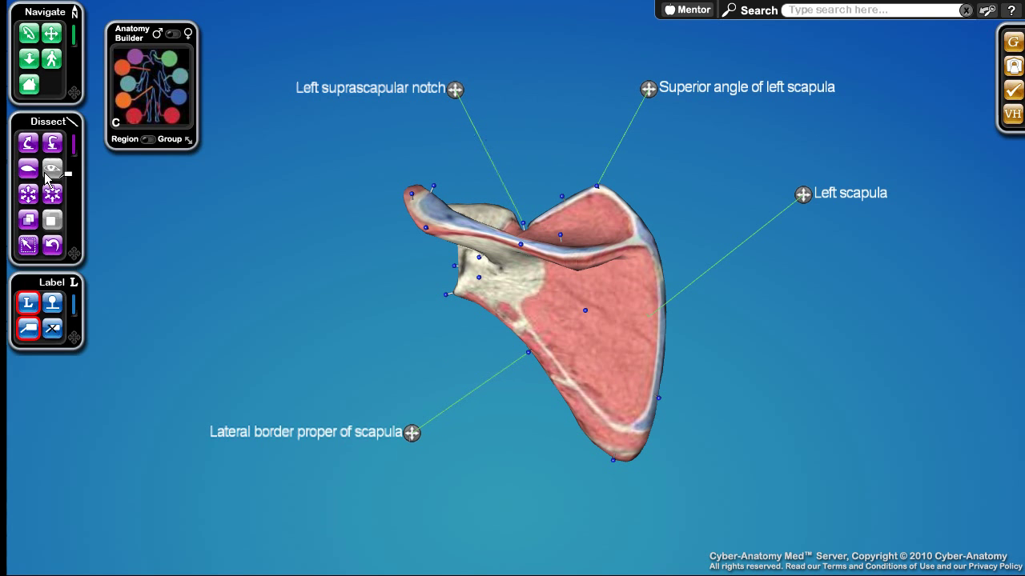
pyautogui.click(28, 328)
# - Hide the scapula's red attachment areas and landmark pins, then adjust the zoom
pyautogui.moveTo(812, 331); pyautogui.dragTo(783, 288)
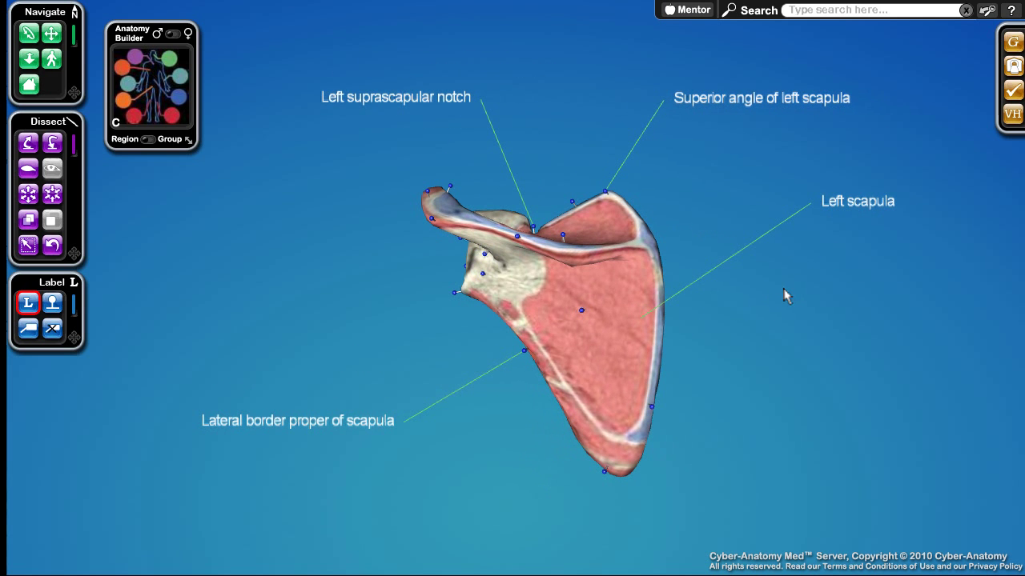
pyautogui.click(52, 303)
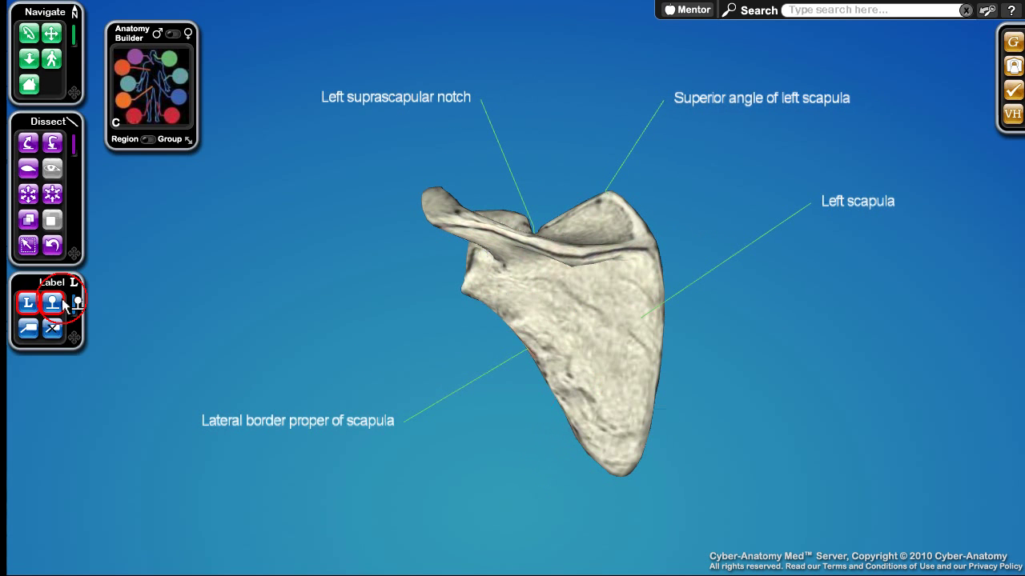
pyautogui.scroll(3, 408, 320)
pyautogui.scroll(-5, 410, 316)
# - Dissect the labelled scapula up and away from the arm
pyautogui.moveTo(796, 328); pyautogui.dragTo(606, 321)
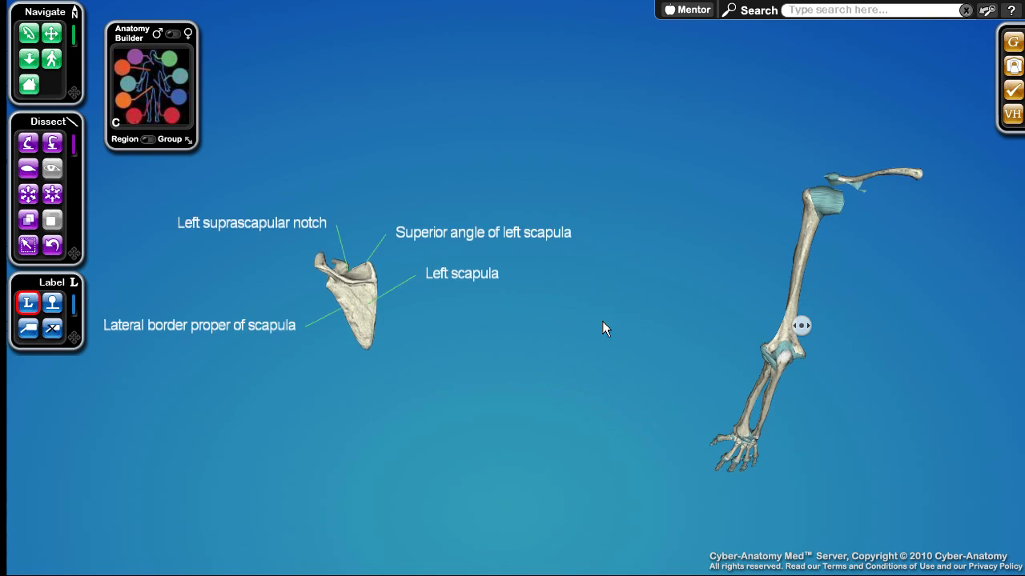
pyautogui.click(28, 143)
pyautogui.moveTo(382, 320); pyautogui.dragTo(572, 269)
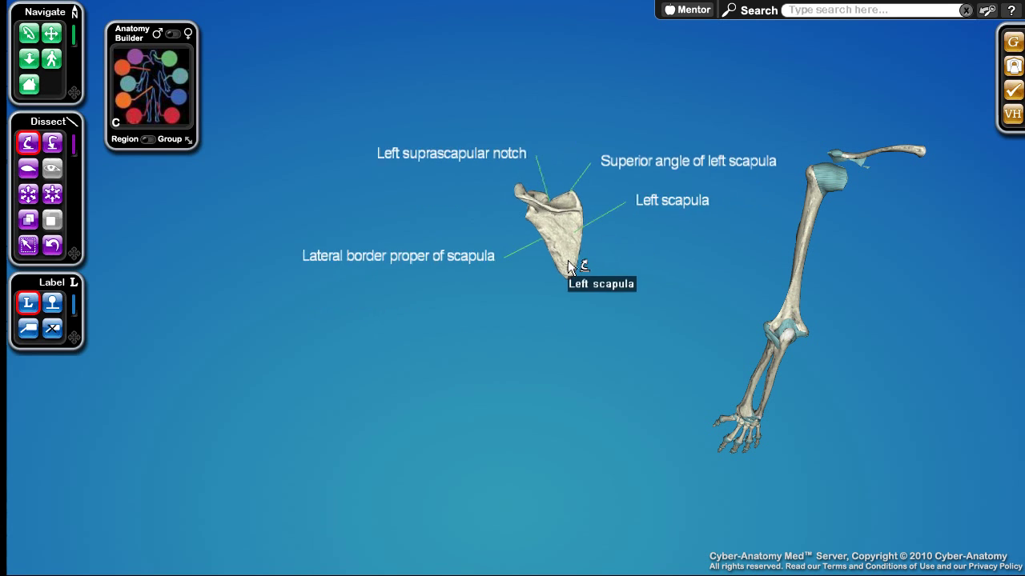
# - Restore the scapula onto the shoulder, turn the arm frontal, and zoom in on the shoulder
pyautogui.click(52, 143)
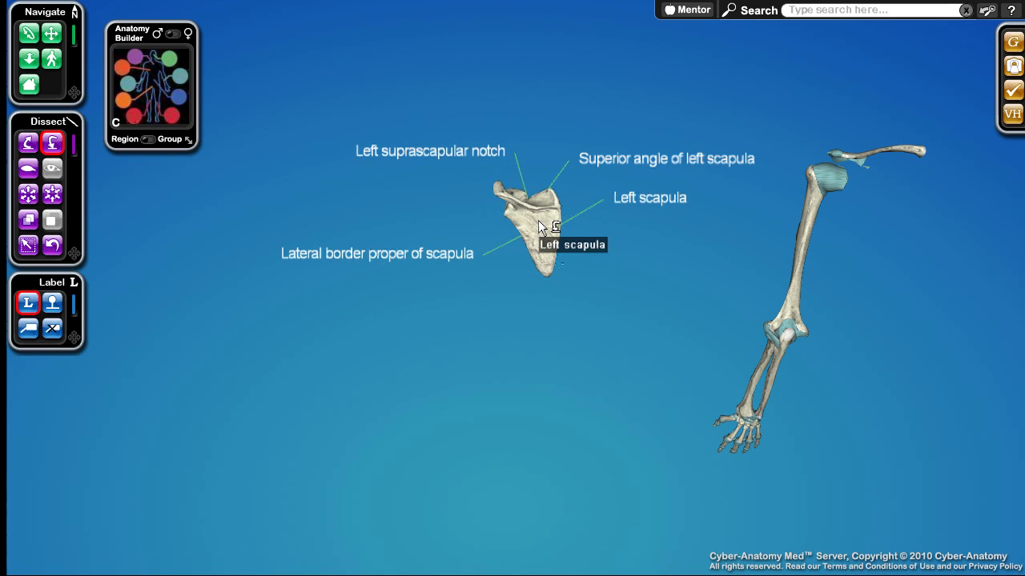
pyautogui.click(536, 222)
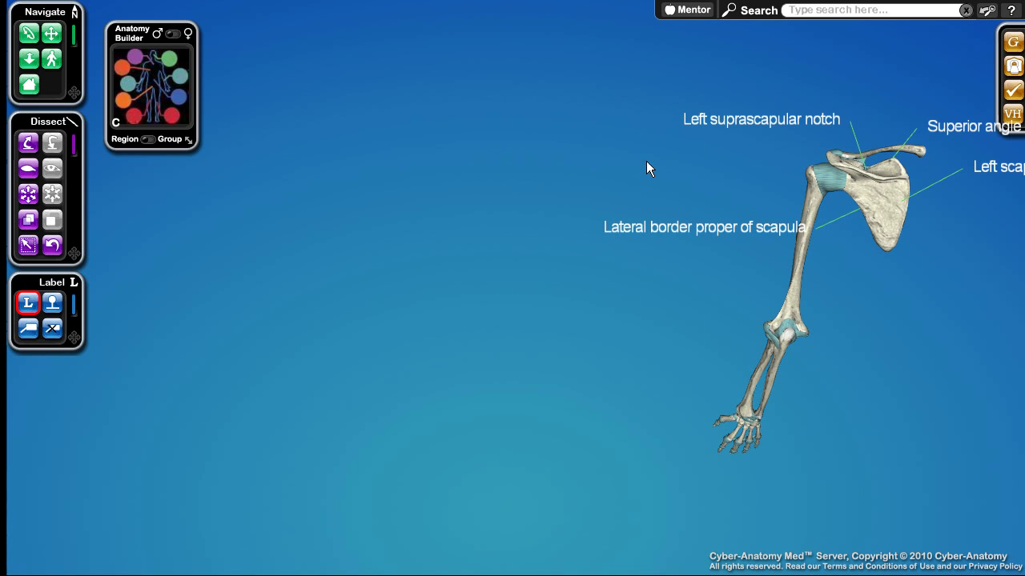
pyautogui.moveTo(894, 214); pyautogui.dragTo(642, 264)
pyautogui.moveTo(355, 224); pyautogui.dragTo(527, 163)
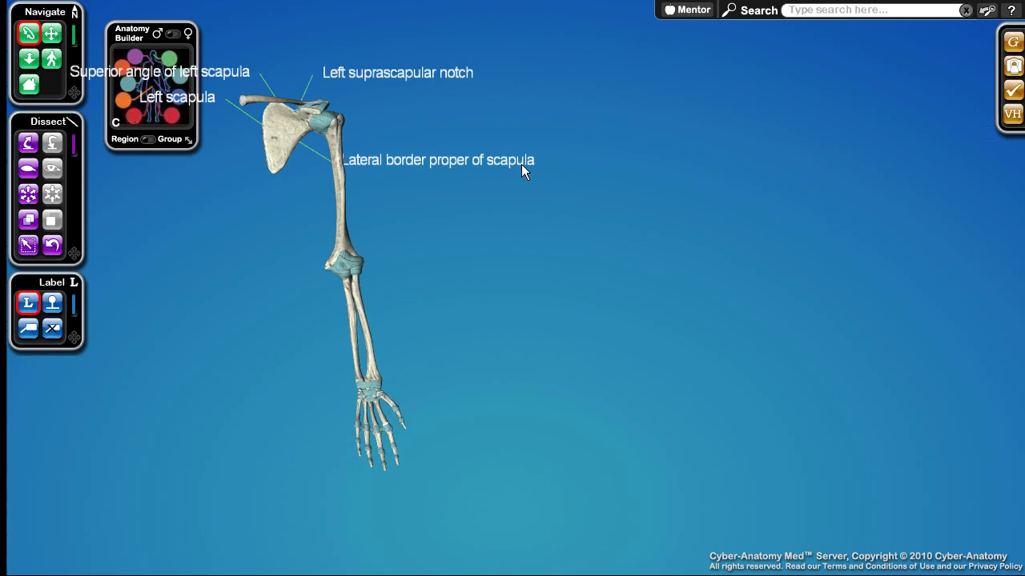
pyautogui.doubleClick(298, 109)
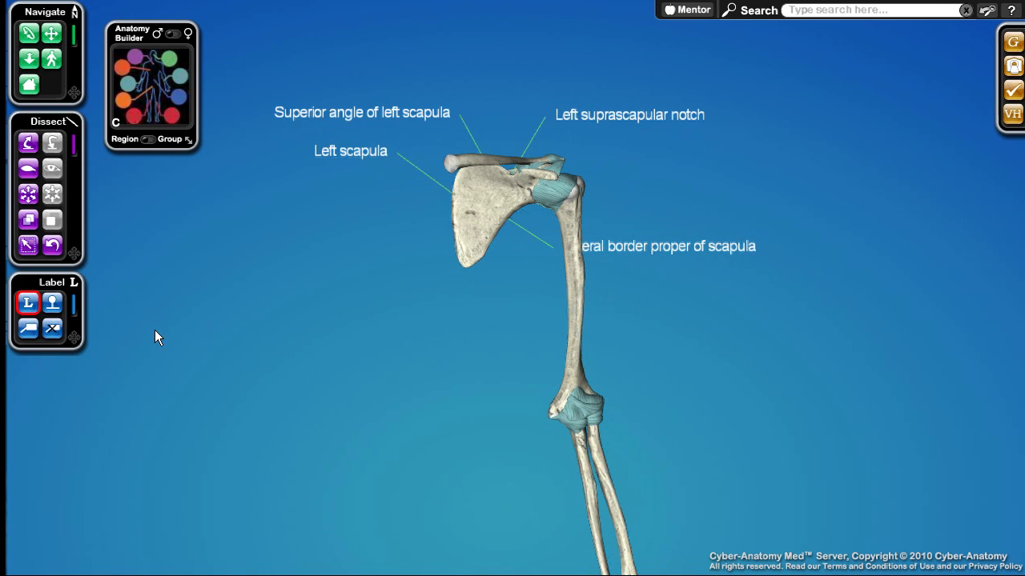
# - Clear the scapula labels, orbit to a side view of the whole arm, and show the system list
pyautogui.click(56, 331)
pyautogui.moveTo(557, 210); pyautogui.dragTo(606, 222)
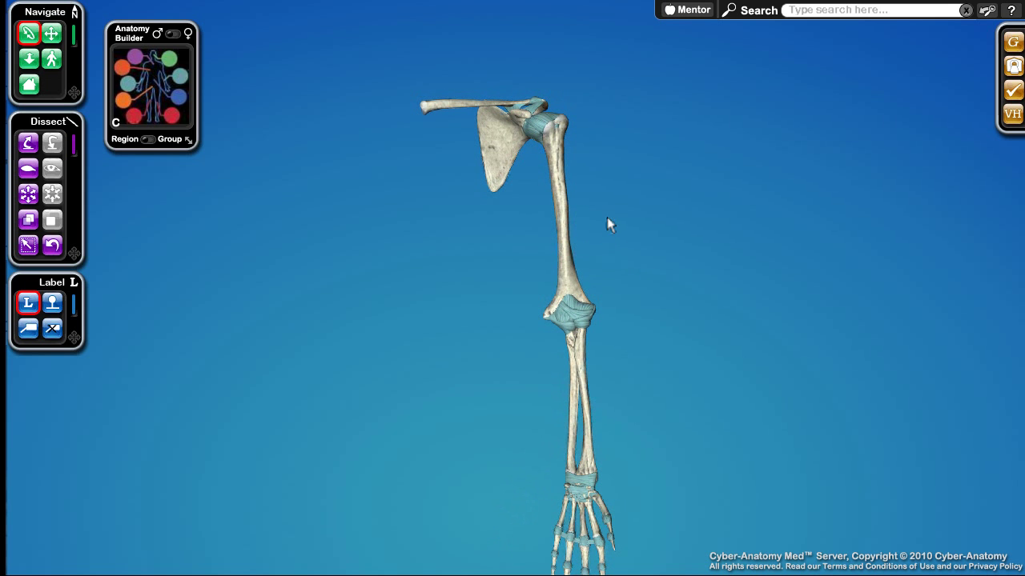
pyautogui.click(178, 89)
# - Add the Muscular system, then pull the long head of biceps and left deltoid out of the arm
pyautogui.click(149, 63)
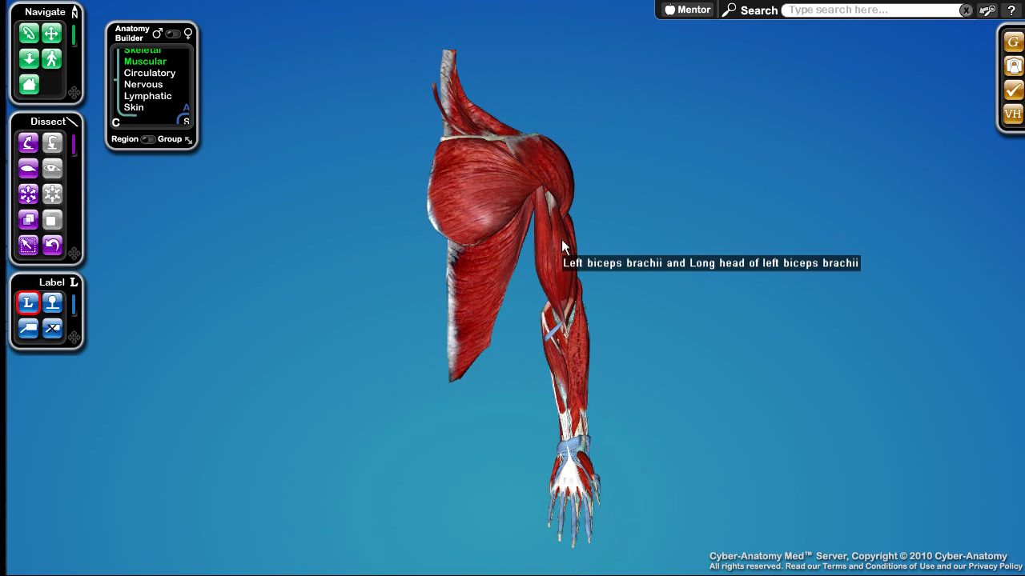
pyautogui.click(28, 144)
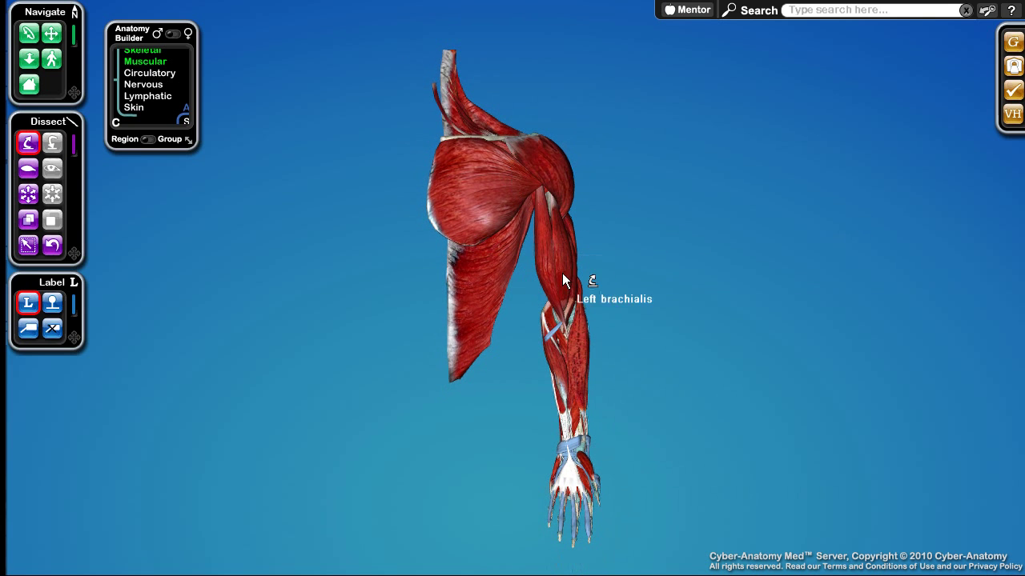
pyautogui.moveTo(565, 274); pyautogui.dragTo(704, 166)
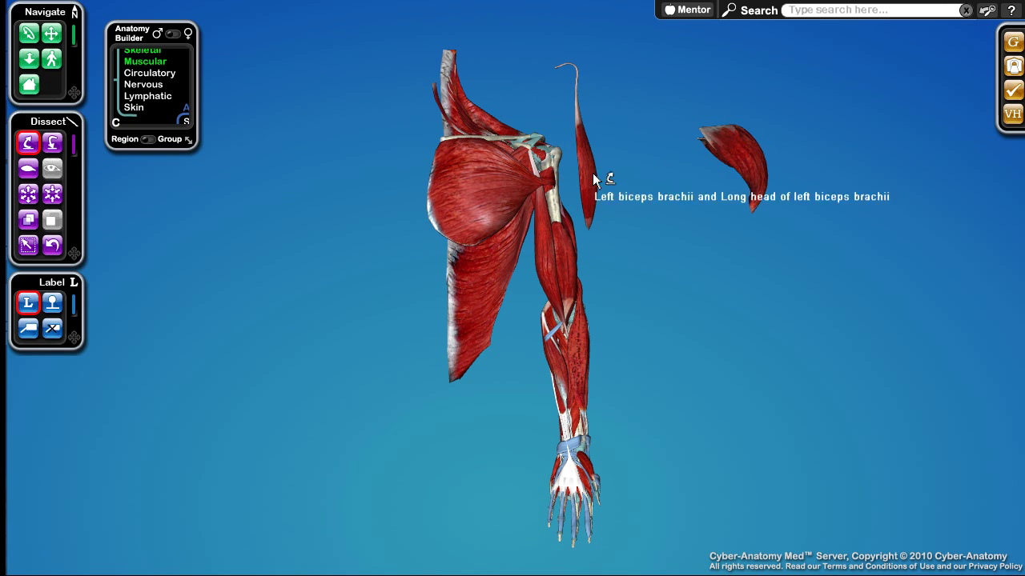
pyautogui.moveTo(581, 183); pyautogui.dragTo(664, 259)
# - Return the deltoid and biceps head, then ghost the deltoid to expose the shoulder bones
pyautogui.click(52, 143)
pyautogui.click(752, 156)
pyautogui.click(653, 232)
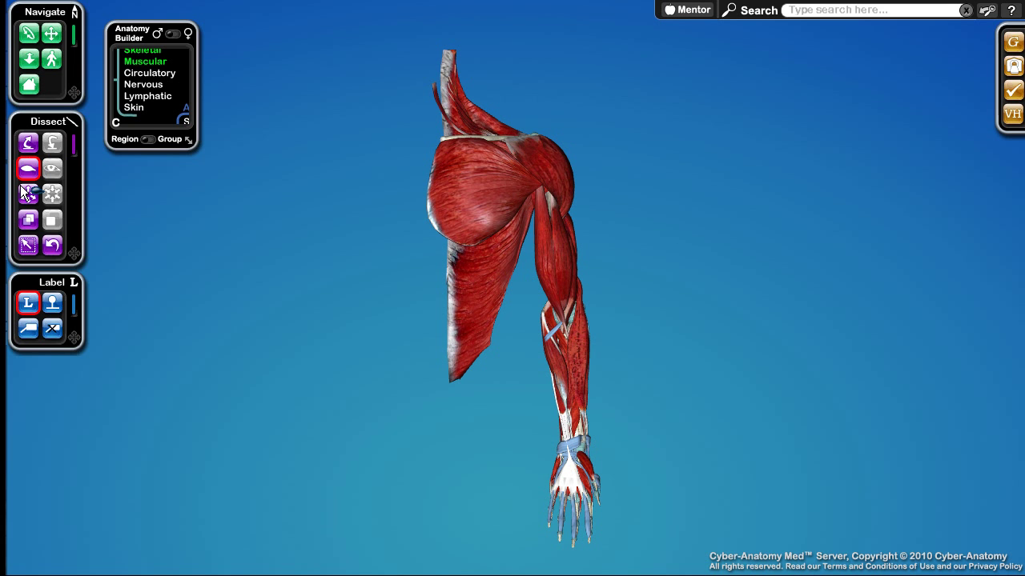
pyautogui.click(28, 219)
pyautogui.click(540, 168)
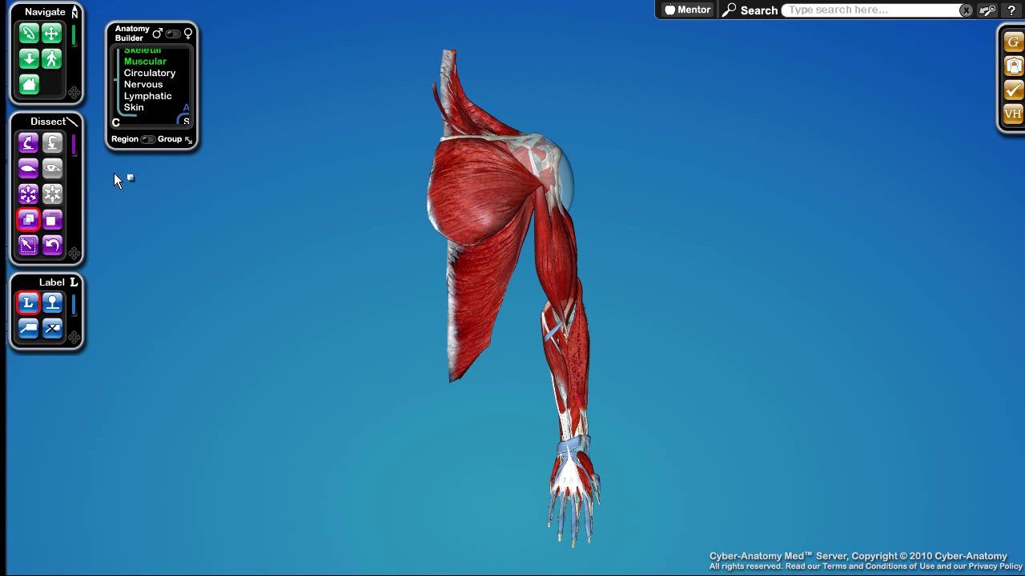
# - Add the Circulatory system to the arm and orbit the shoulder to inspect it from the side
pyautogui.click(29, 220)
pyautogui.scroll(5, 605, 169)
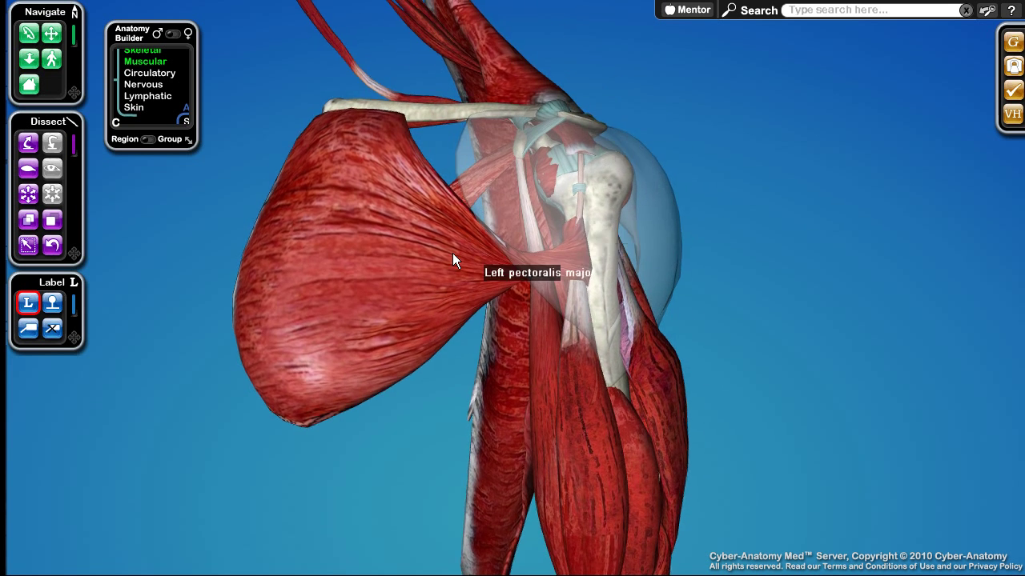
pyautogui.click(139, 73)
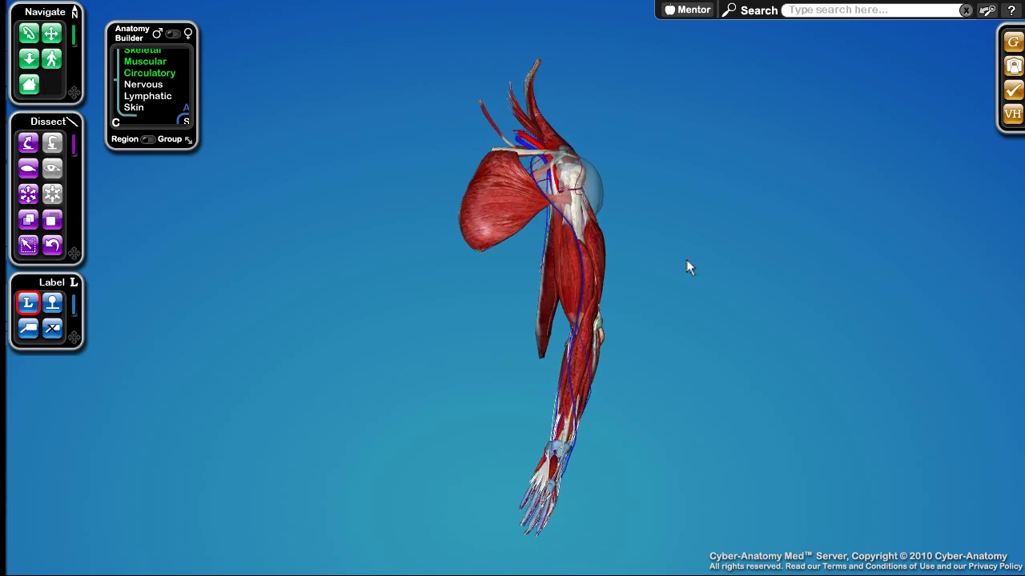
pyautogui.scroll(5, 571, 193)
pyautogui.moveTo(717, 213); pyautogui.dragTo(791, 207)
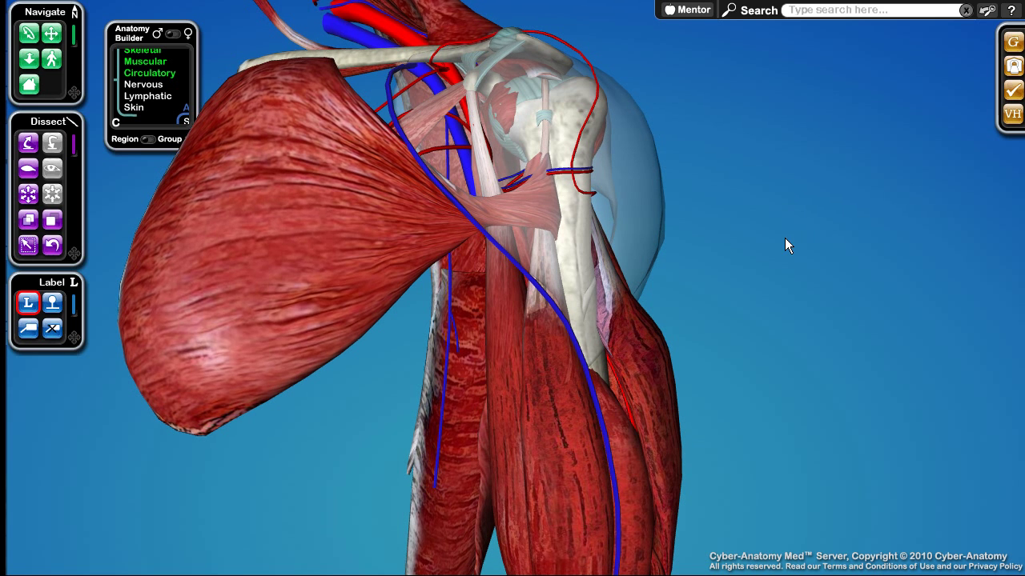
# - Ghost the humerus, make the shoulder muscle solid again, and reset to the home view
pyautogui.click(28, 219)
pyautogui.click(569, 225)
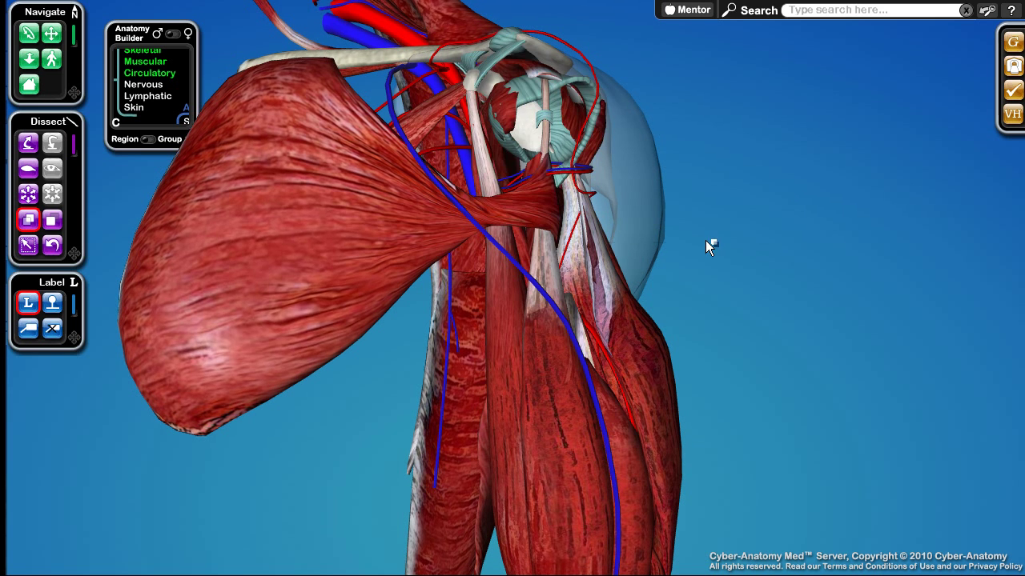
pyautogui.click(50, 224)
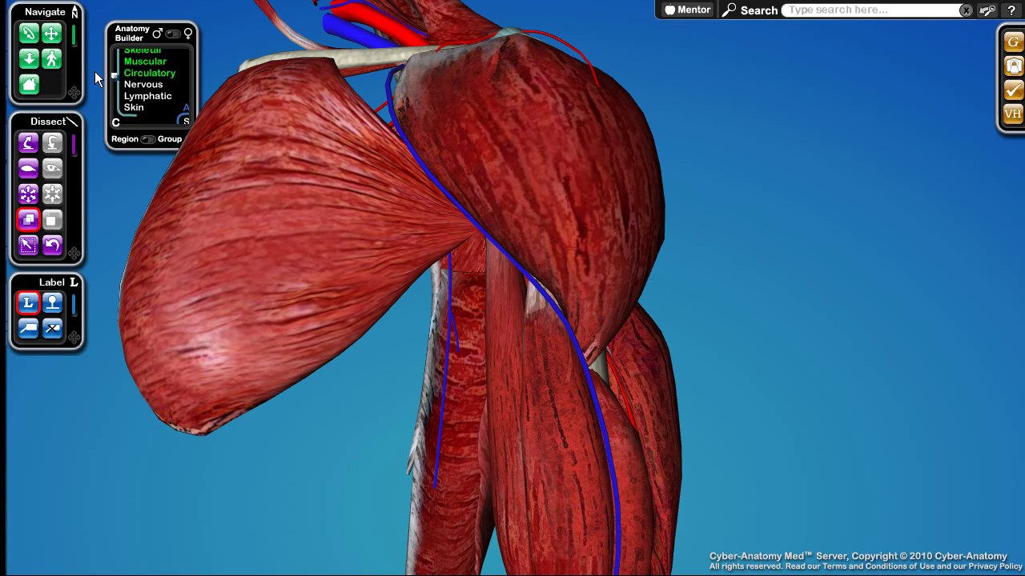
pyautogui.click(29, 84)
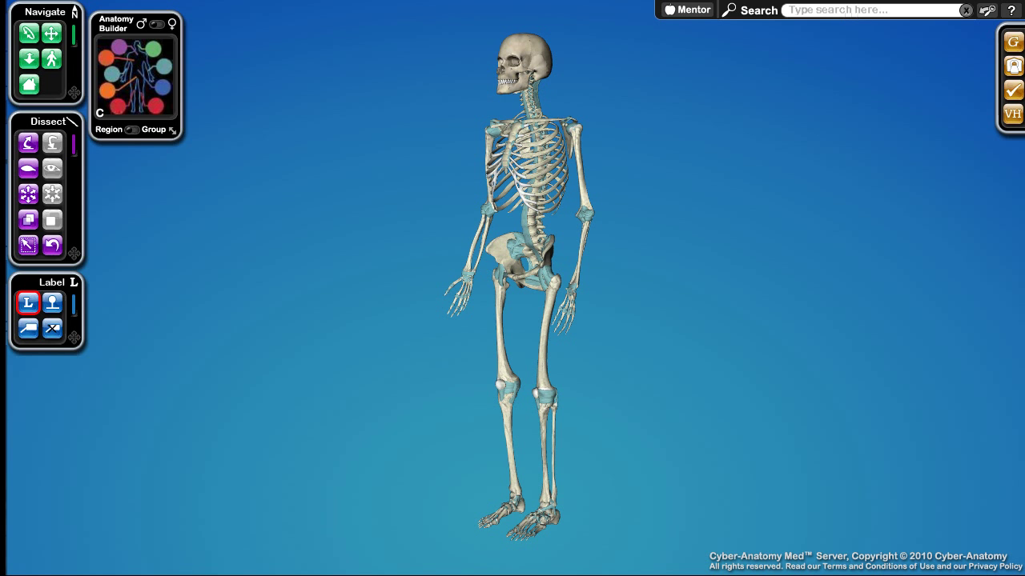
# - Open the Imaging Interface, showing cross-section planes along the full-body skeleton at slice 16/30
pyautogui.click(1013, 68)
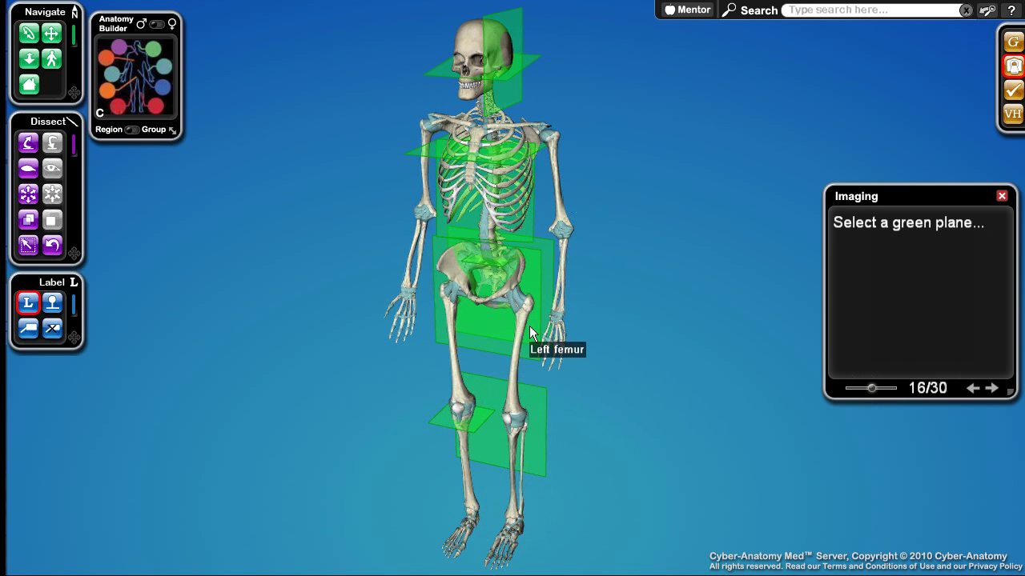
# - Move the Imaging panel up and left beside the skeleton, enlarge it, and rotate the skeleton to an oblique front view
pyautogui.click(805, 166)
pyautogui.moveTo(849, 194); pyautogui.dragTo(657, 64)
pyautogui.moveTo(531, 222); pyautogui.dragTo(357, 185)
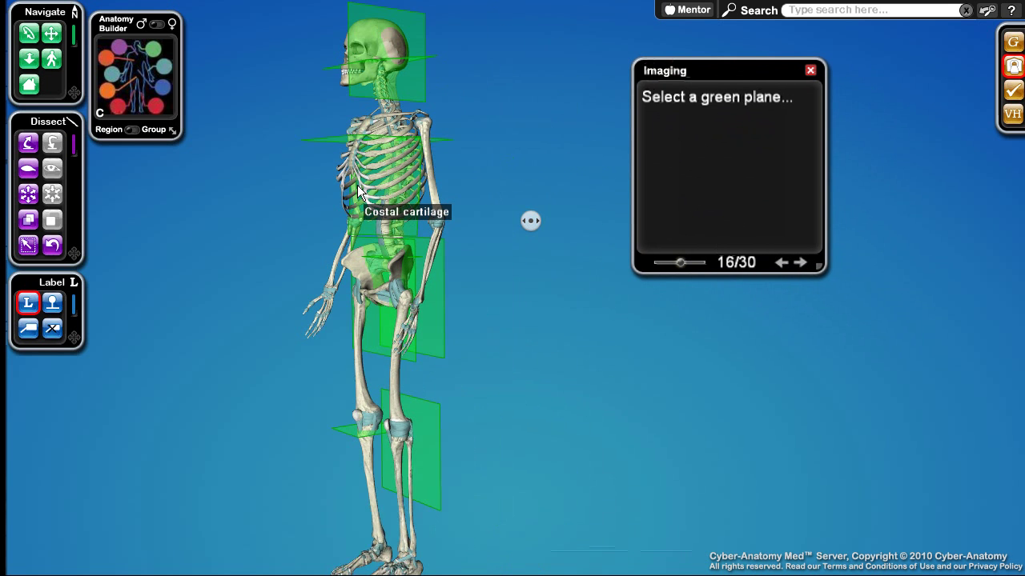
pyautogui.moveTo(662, 70); pyautogui.dragTo(583, 62)
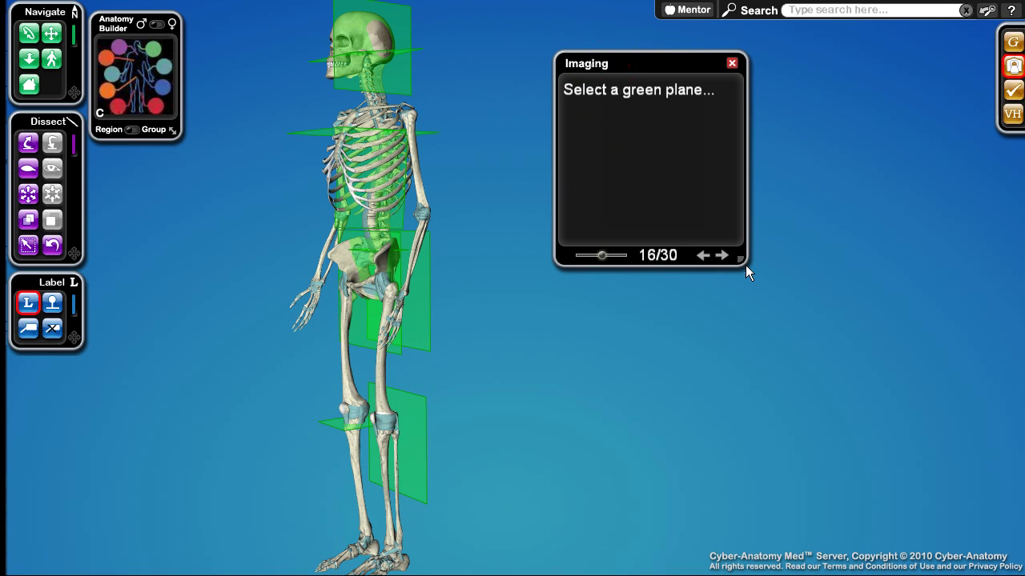
pyautogui.moveTo(741, 261); pyautogui.dragTo(862, 405)
pyautogui.moveTo(447, 55); pyautogui.dragTo(366, 113)
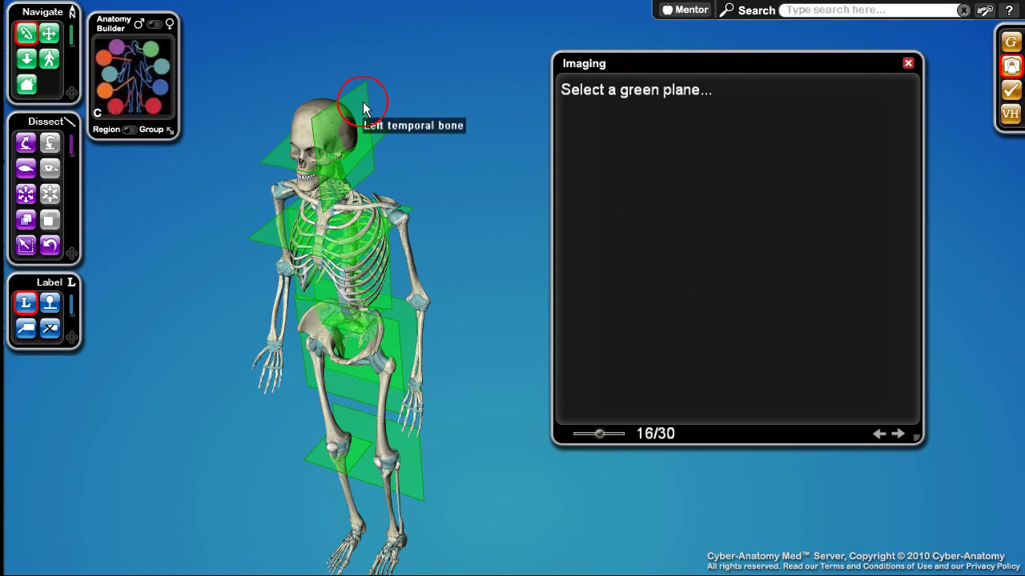
# - Step through sagittal brain MRI slices, then switch to the axial head series at slice 10 of 64
pyautogui.click(365, 108)
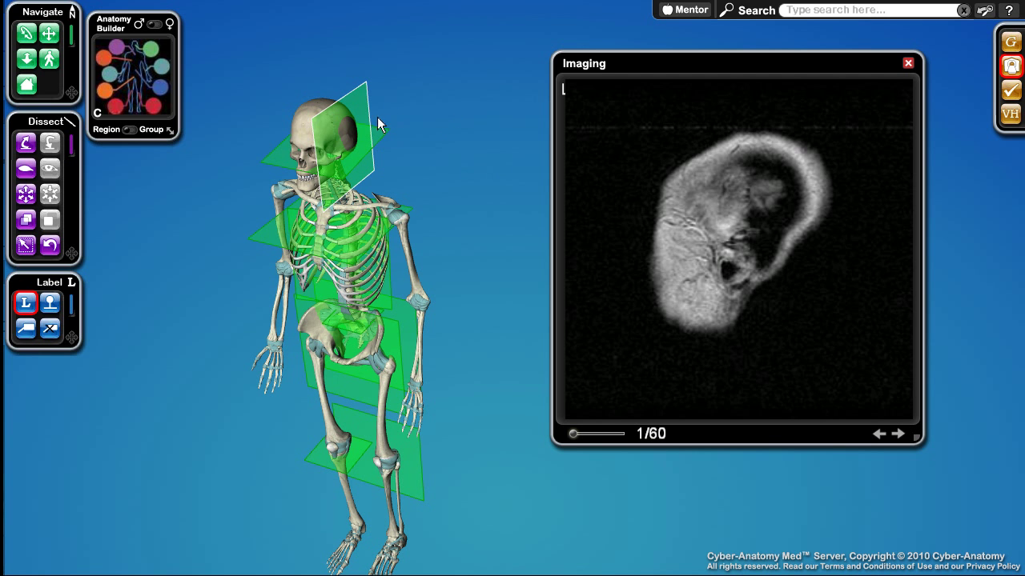
pyautogui.moveTo(357, 104); pyautogui.dragTo(336, 91)
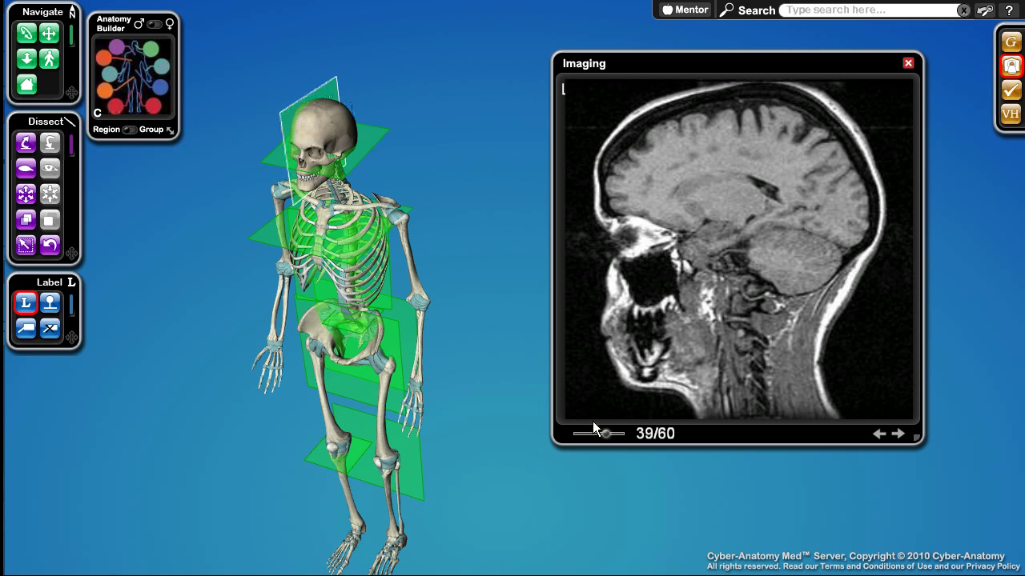
pyautogui.click(381, 129)
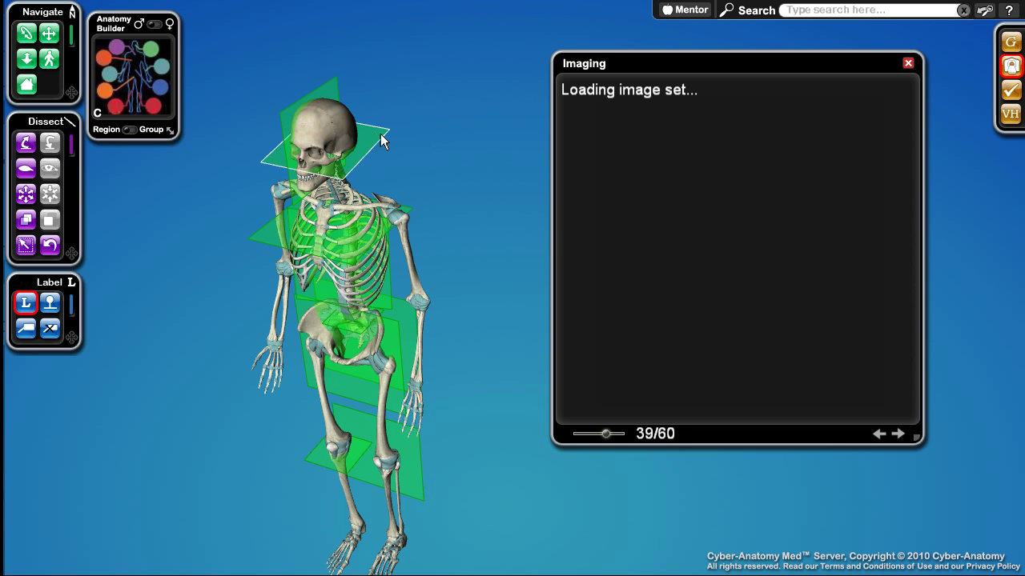
pyautogui.moveTo(381, 134)
pyautogui.mouseDown()
pyautogui.moveTo(380, 115)
pyautogui.moveTo(381, 132)
pyautogui.mouseUp()
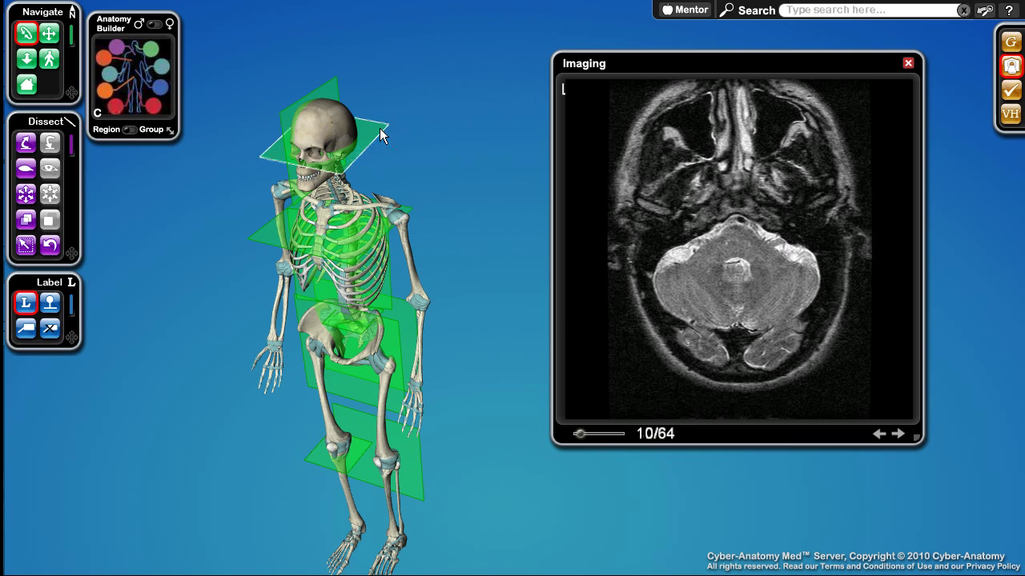
# - Close the MRI Imaging panel and open the Visible Human viewer at thigh slice 938
pyautogui.click(907, 63)
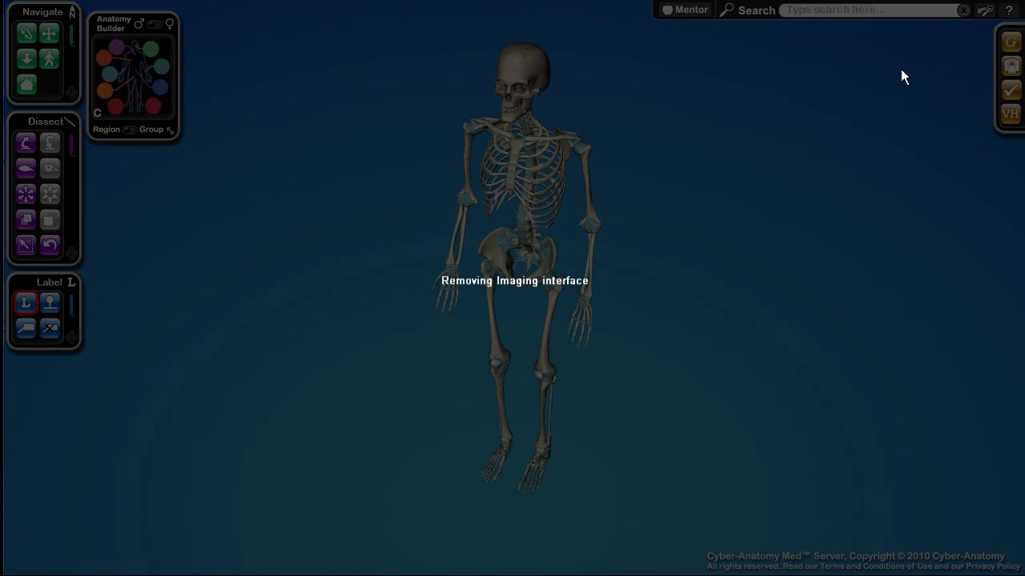
pyautogui.click(1013, 118)
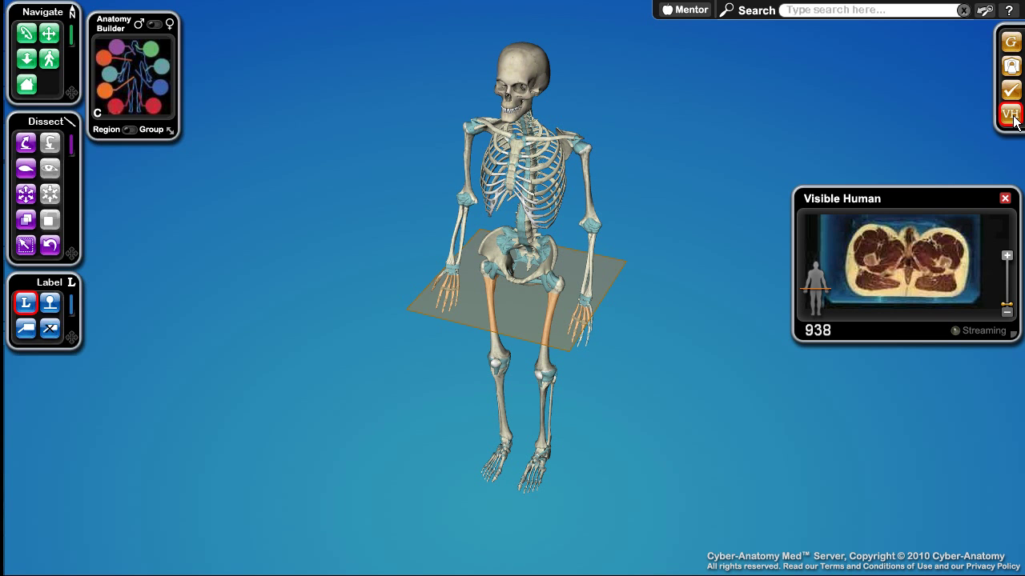
# - Raise the section plane to the lower ribs for slice 547 and place the viewer beside the skeleton
pyautogui.click(665, 343)
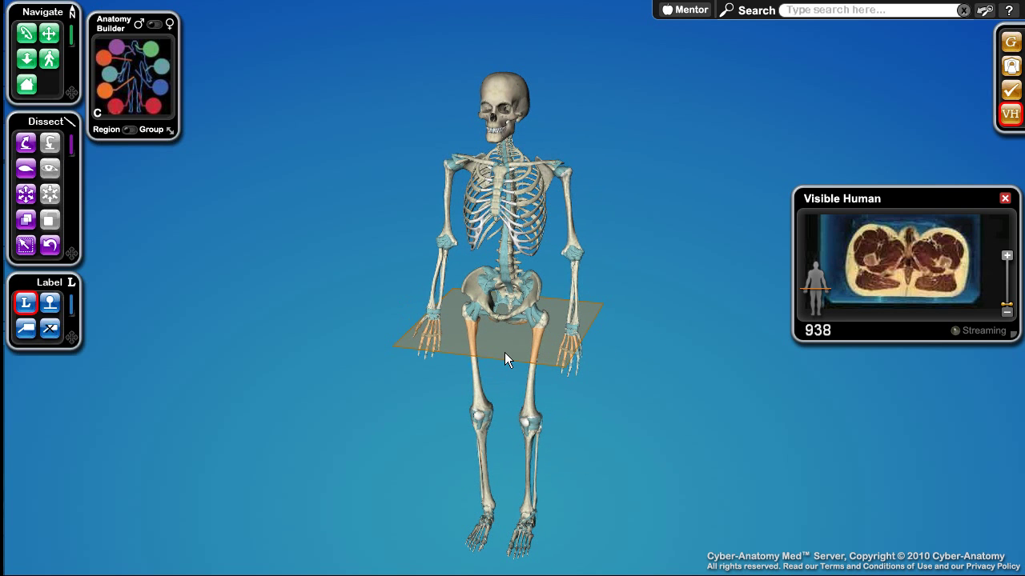
pyautogui.moveTo(503, 353); pyautogui.dragTo(489, 260)
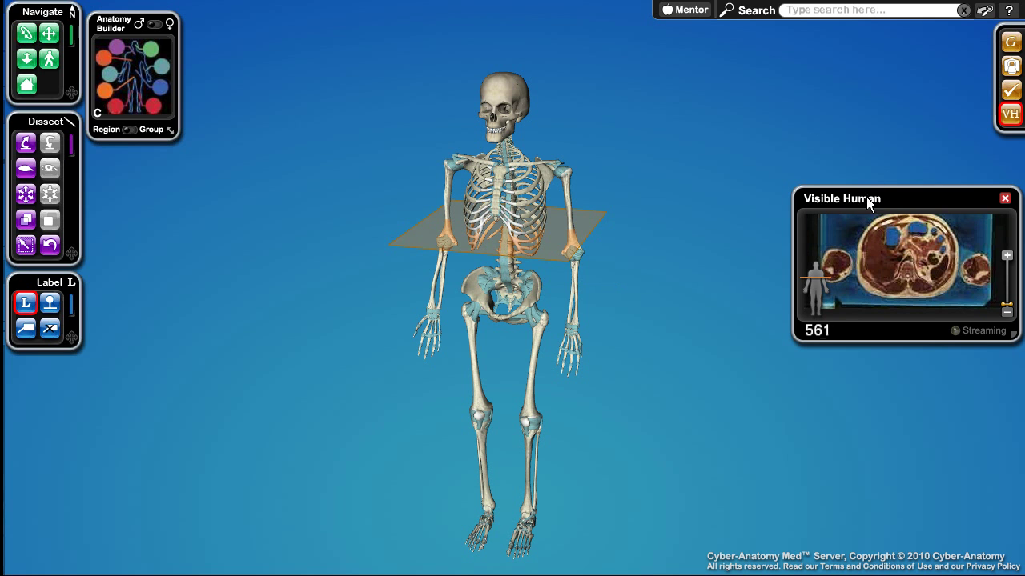
pyautogui.moveTo(866, 198); pyautogui.dragTo(745, 129)
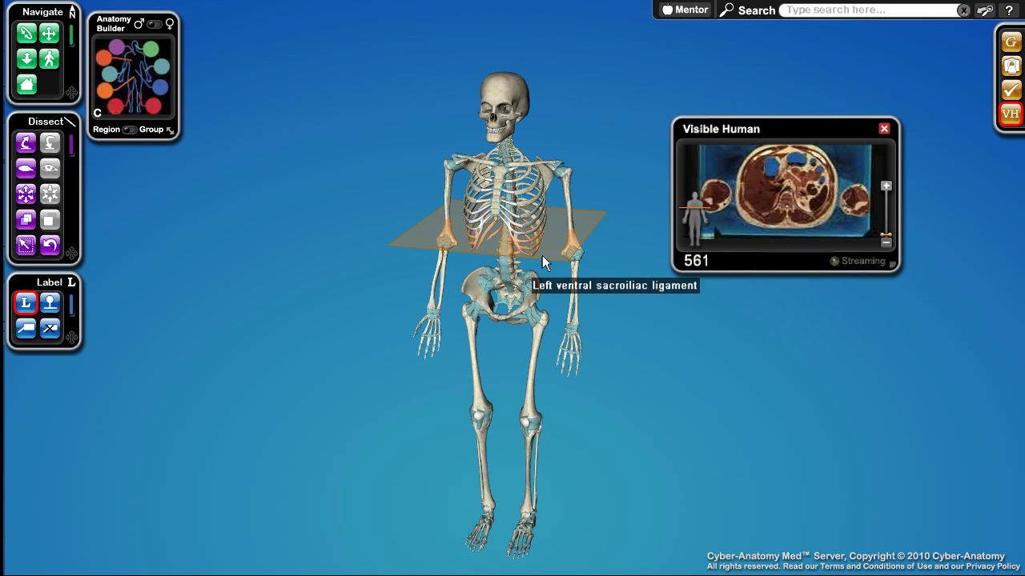
pyautogui.moveTo(485, 248); pyautogui.dragTo(484, 244)
pyautogui.moveTo(508, 252); pyautogui.dragTo(729, 152, button='middle')
pyautogui.moveTo(701, 128); pyautogui.dragTo(535, 99)
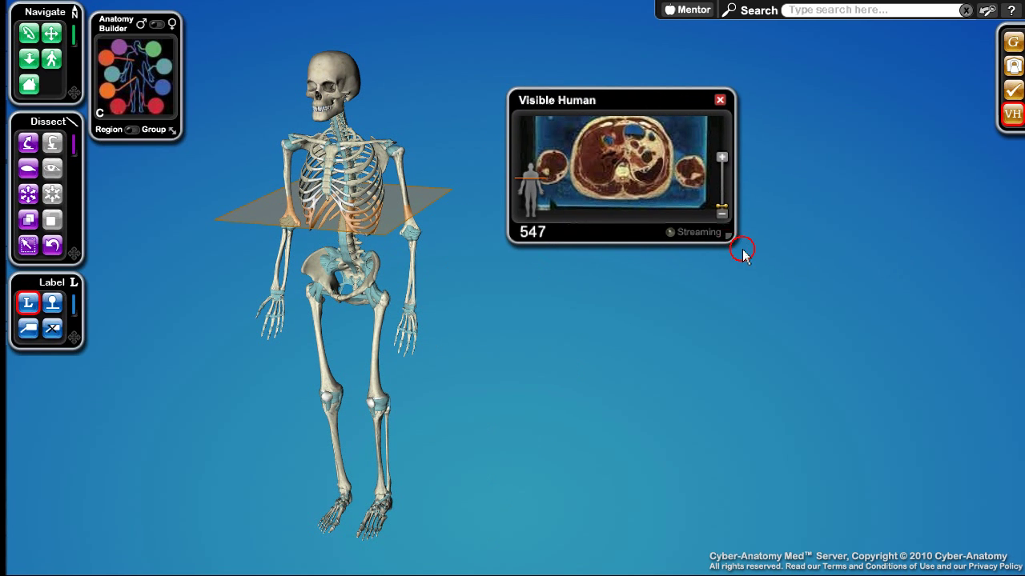
# - Enlarge the Visible Human viewer and zoom repeatedly into slice 547, recentring on the tissue
pyautogui.click(742, 251)
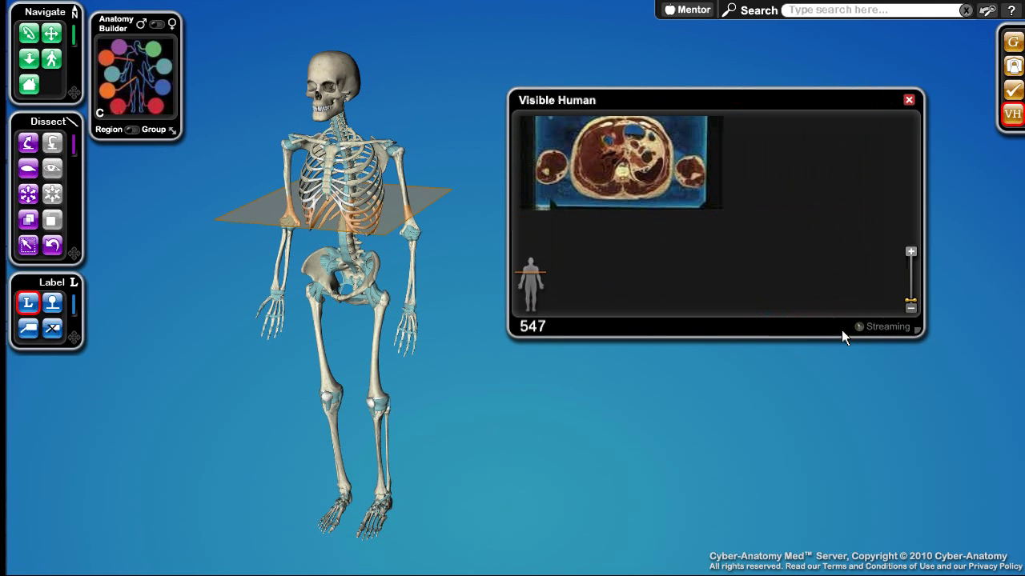
pyautogui.click(910, 252)
pyautogui.click(910, 251)
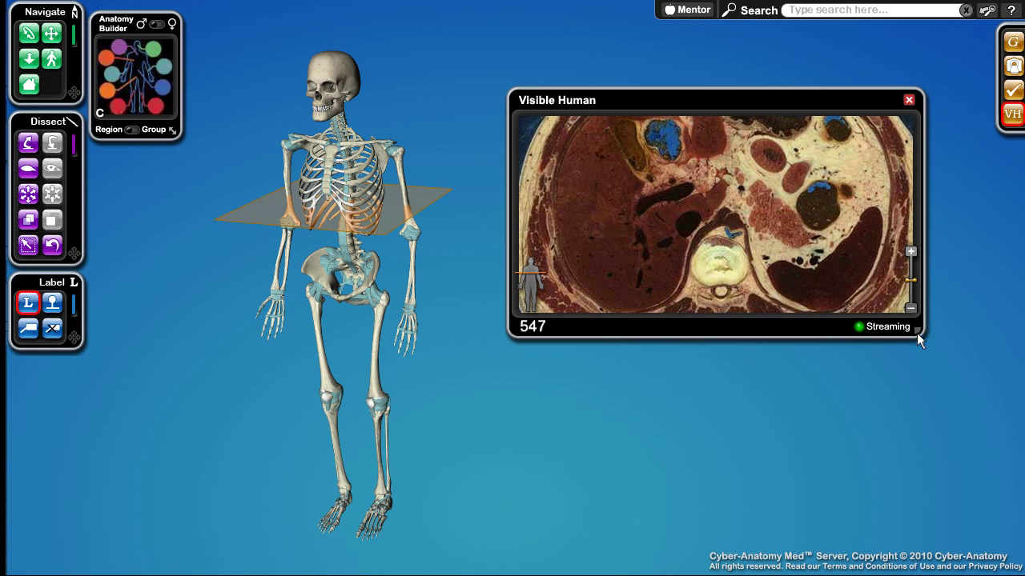
pyautogui.moveTo(704, 214); pyautogui.dragTo(694, 253)
pyautogui.click(909, 252)
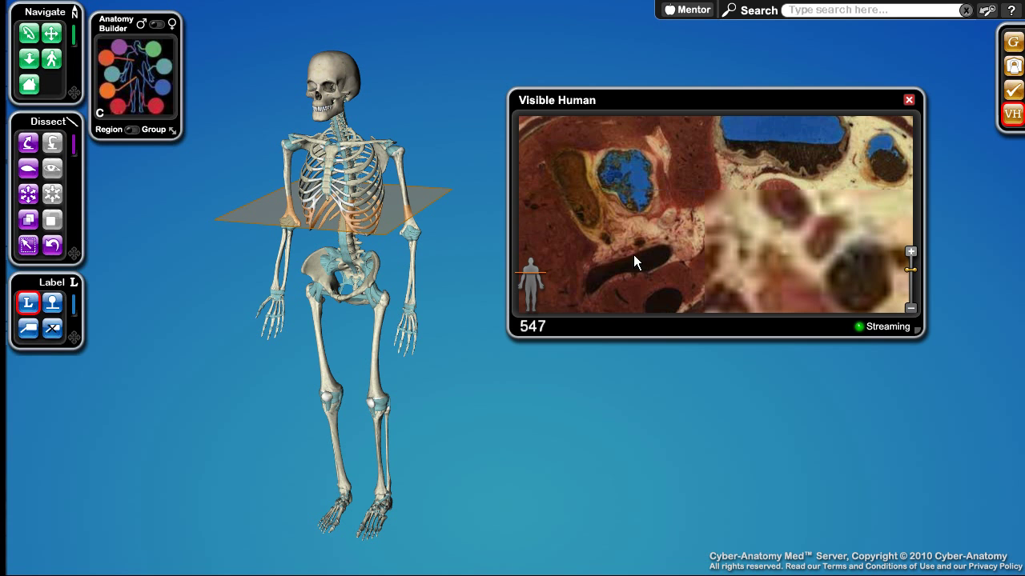
pyautogui.click(911, 251)
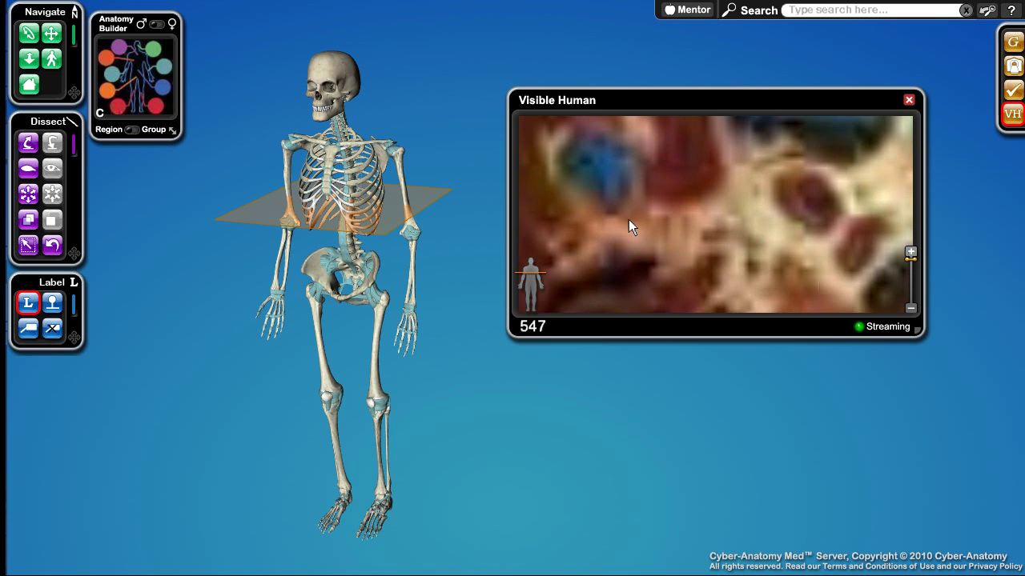
pyautogui.click(728, 204)
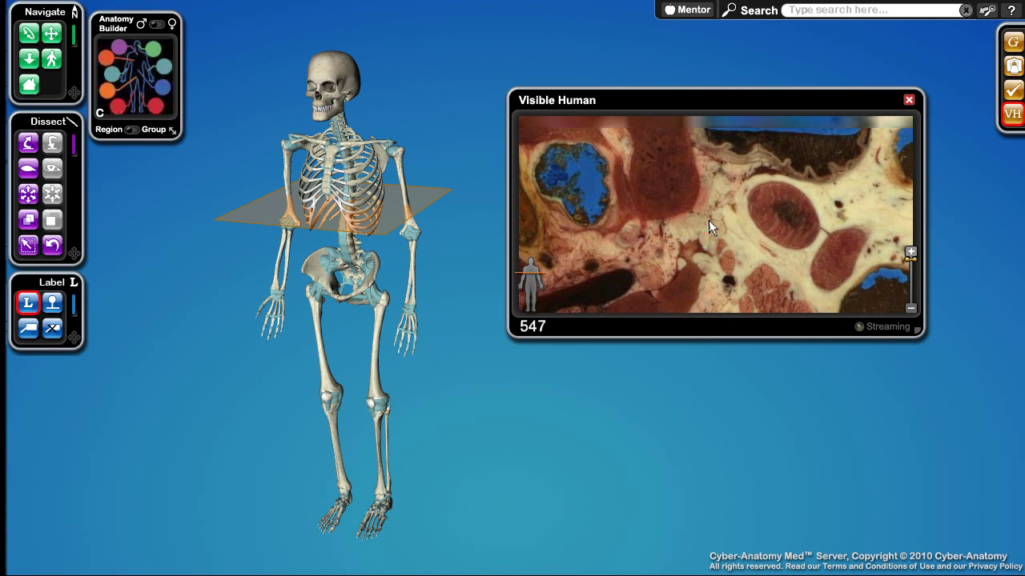
# - Move the viewer up-left, make it much larger, and pan the slice to show the spine
pyautogui.moveTo(653, 94); pyautogui.dragTo(549, 56)
pyautogui.moveTo(795, 298); pyautogui.dragTo(936, 436)
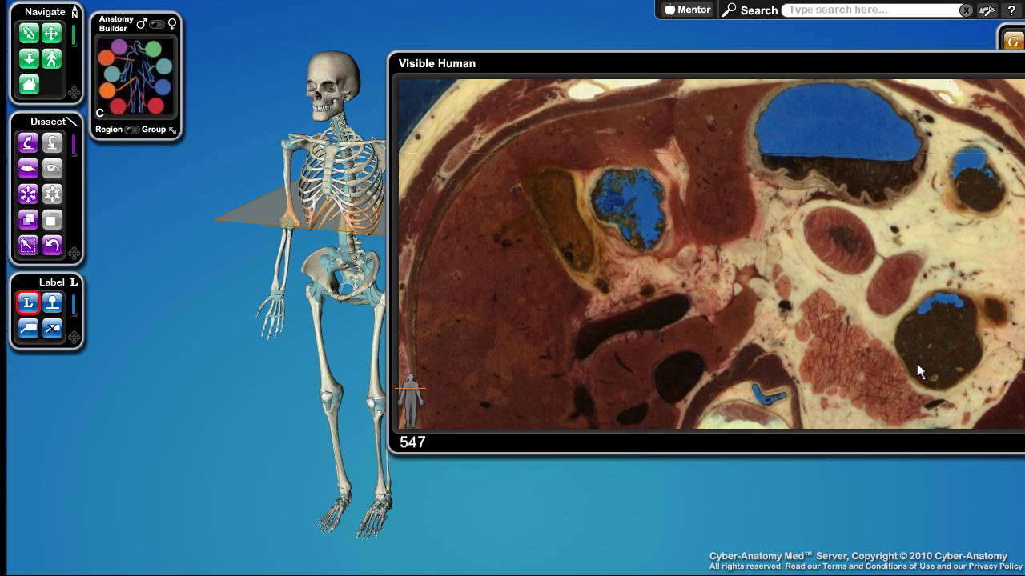
pyautogui.moveTo(917, 368); pyautogui.dragTo(793, 150)
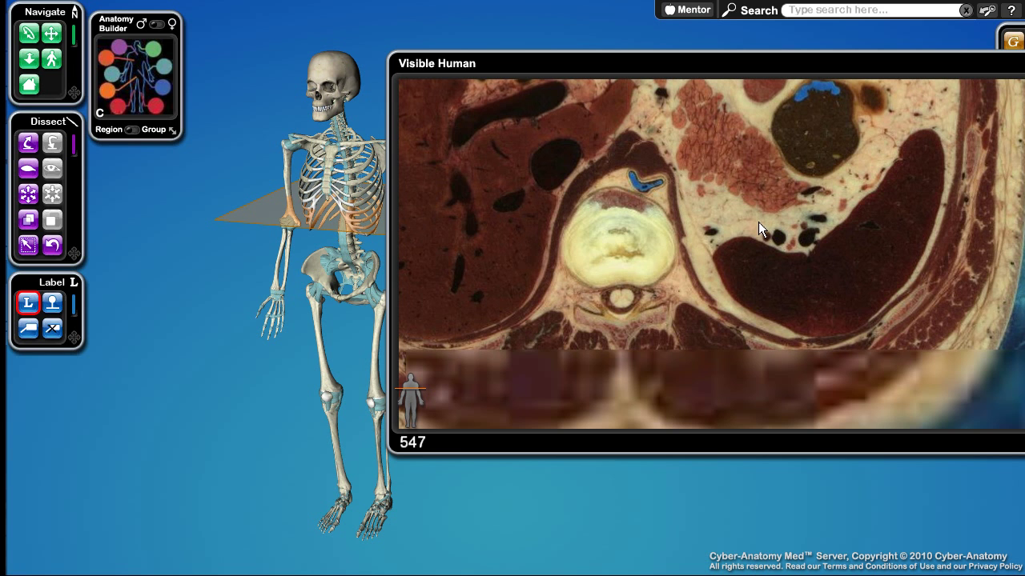
pyautogui.scroll(-1, 740, 199)
pyautogui.scroll(1, 741, 229)
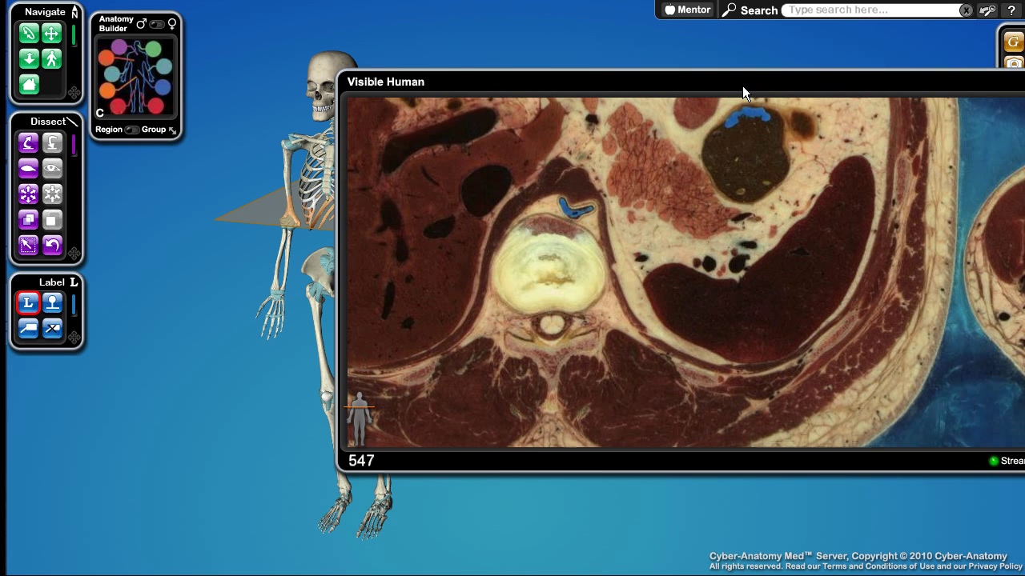
# - Close the Visible Human slice 547 viewer
pyautogui.moveTo(782, 72); pyautogui.dragTo(742, 86)
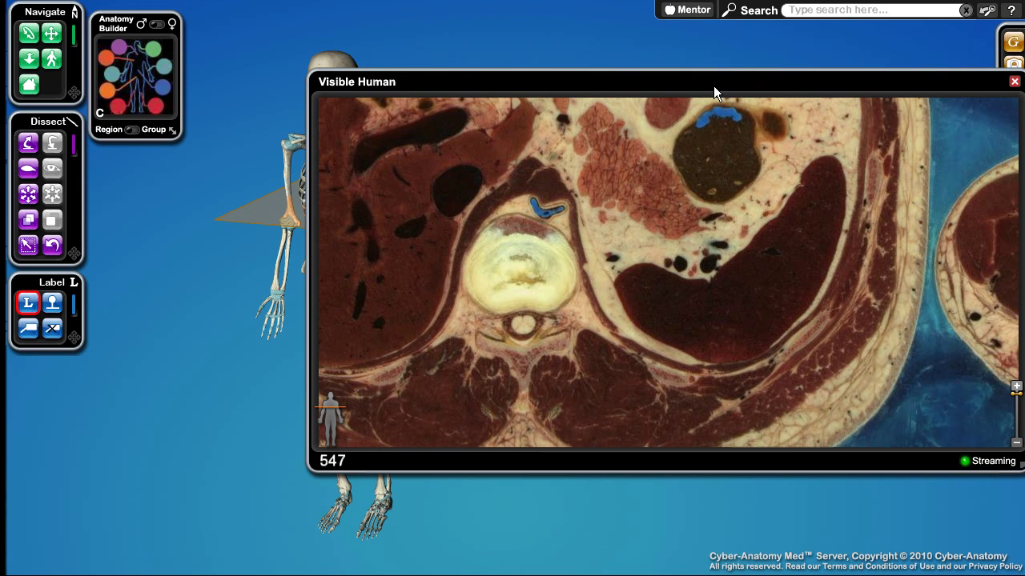
pyautogui.click(1013, 83)
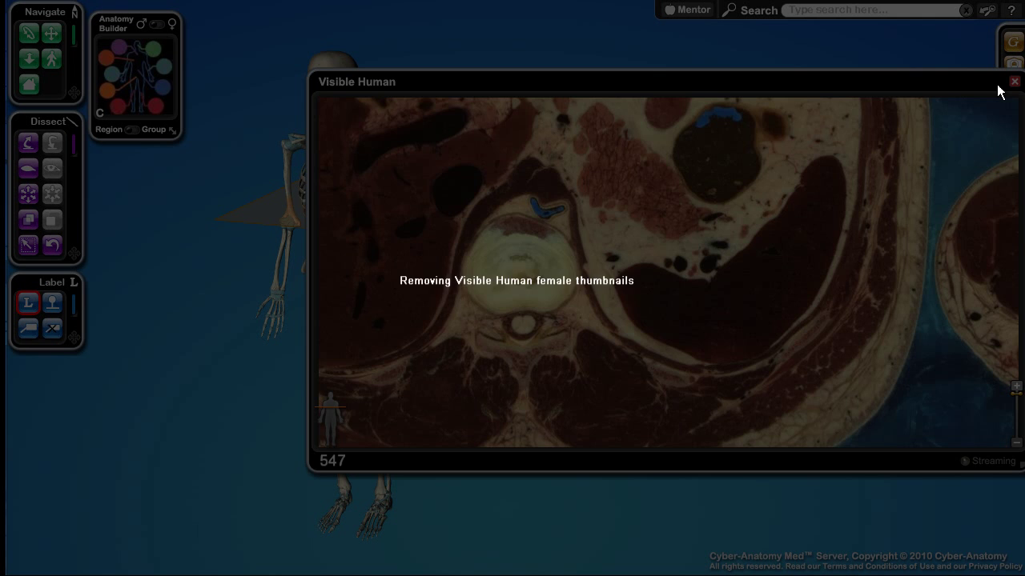